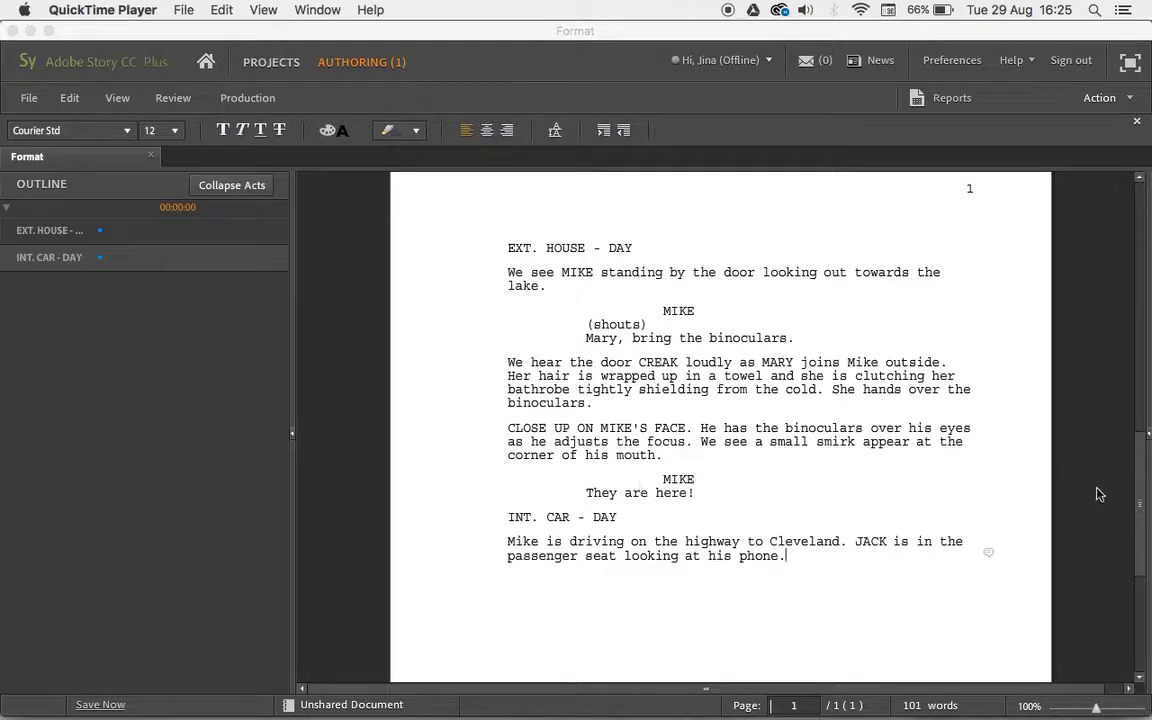
Step: Examine the element types of the script's scene heading, first action line, MIKE character cue and (shouts) parenthetical
left_click_drag(1133, 442, 1131, 496)
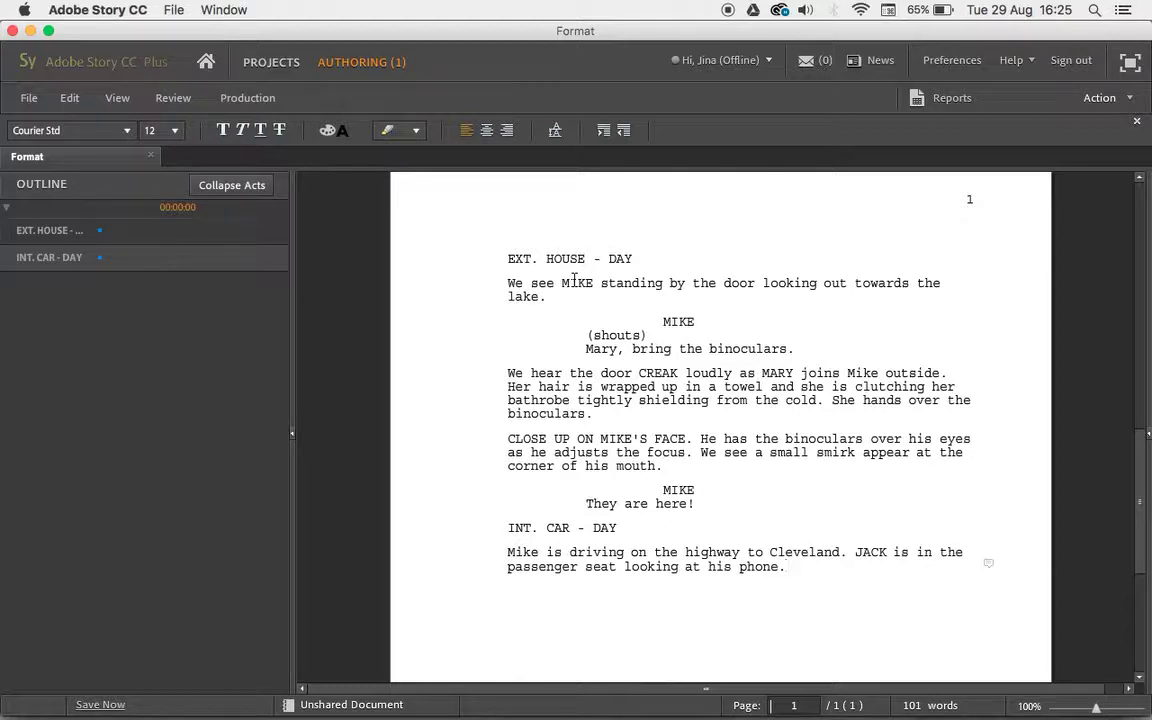
left_click_drag(507, 259, 634, 262)
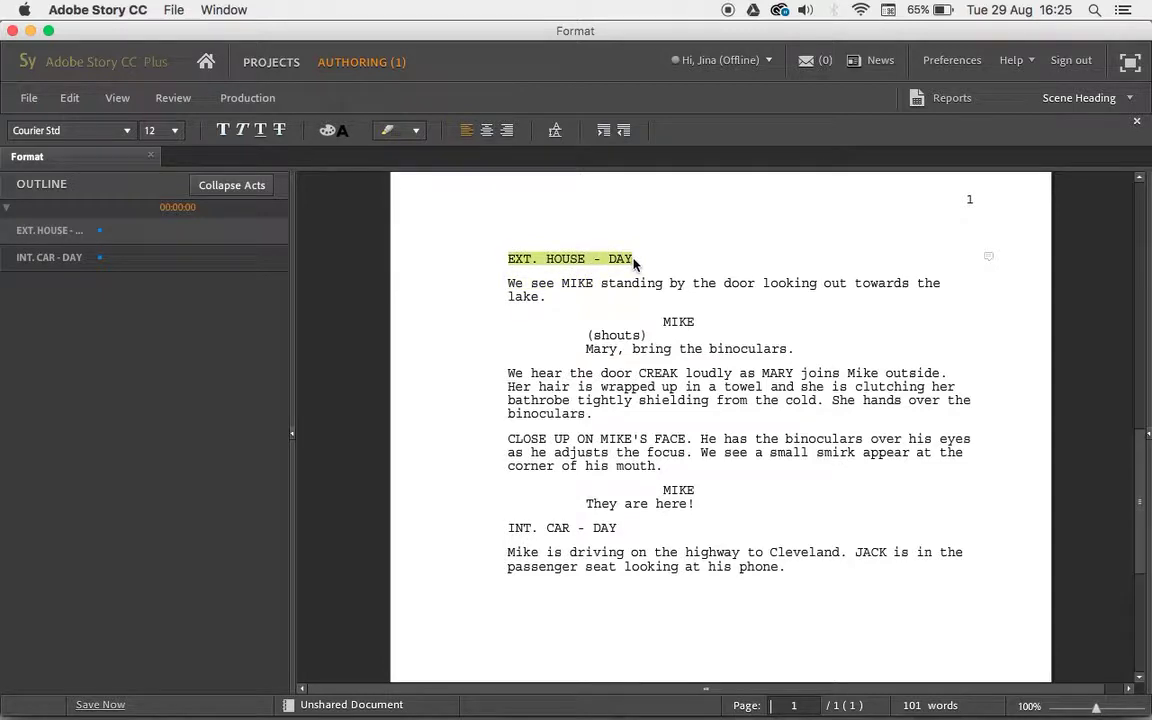
left_click(522, 259)
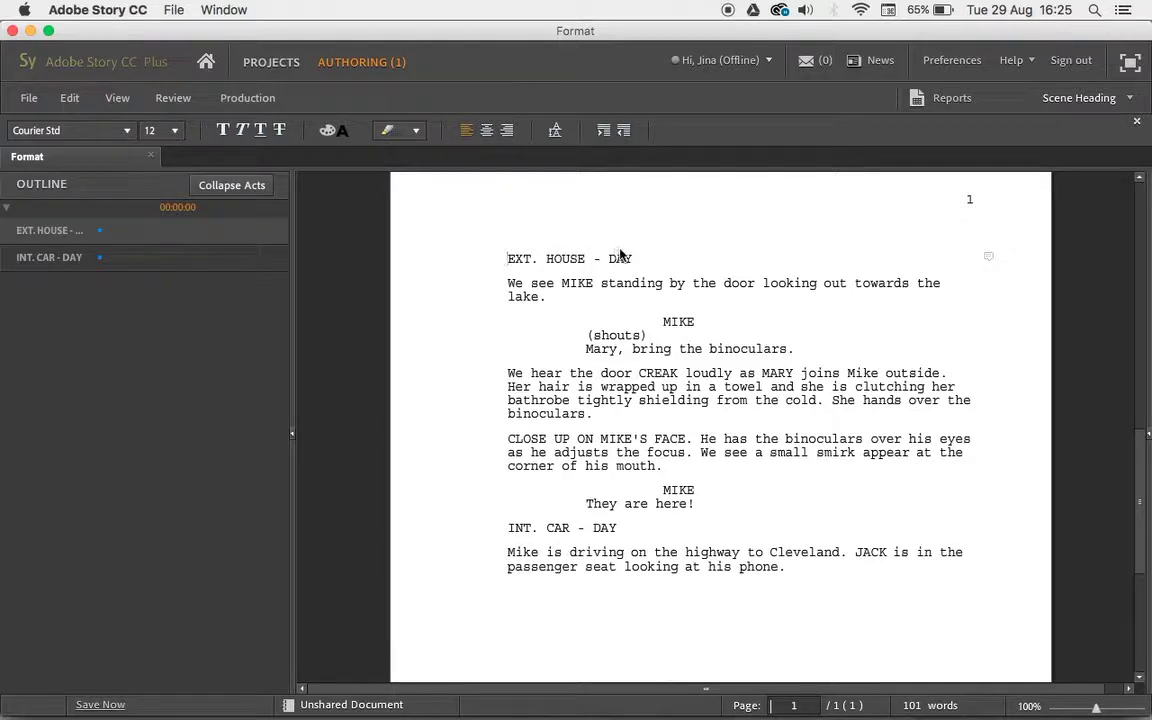
left_click(508, 283)
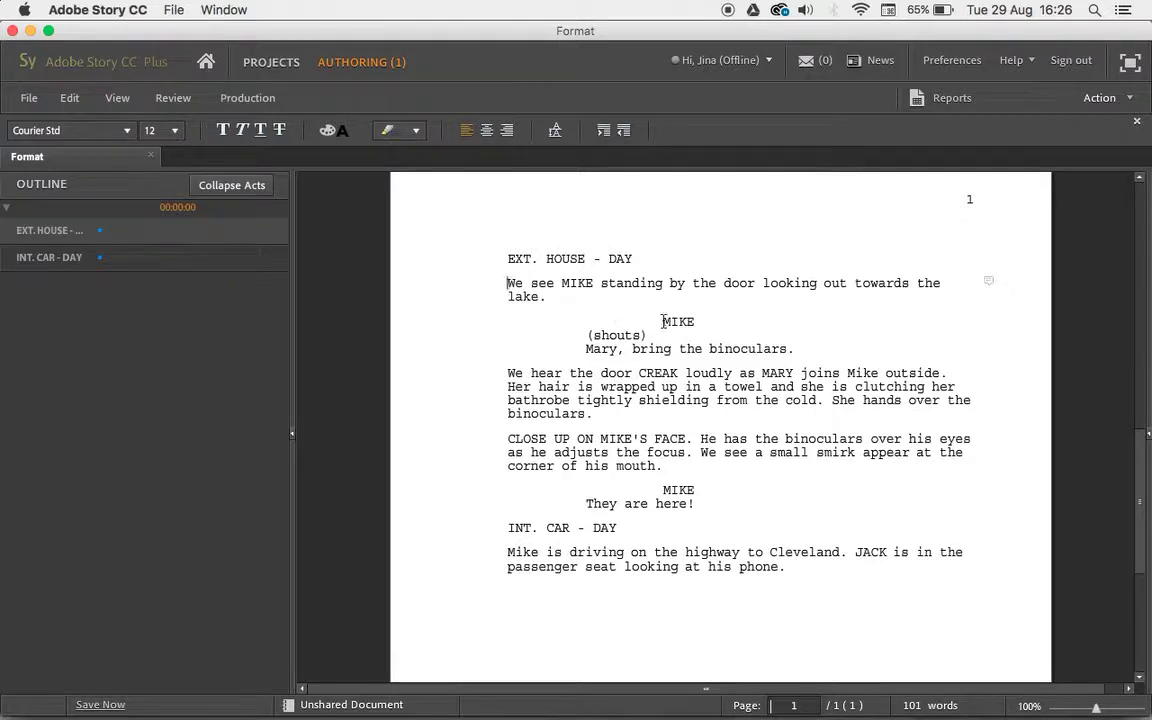
left_click_drag(662, 321, 694, 321)
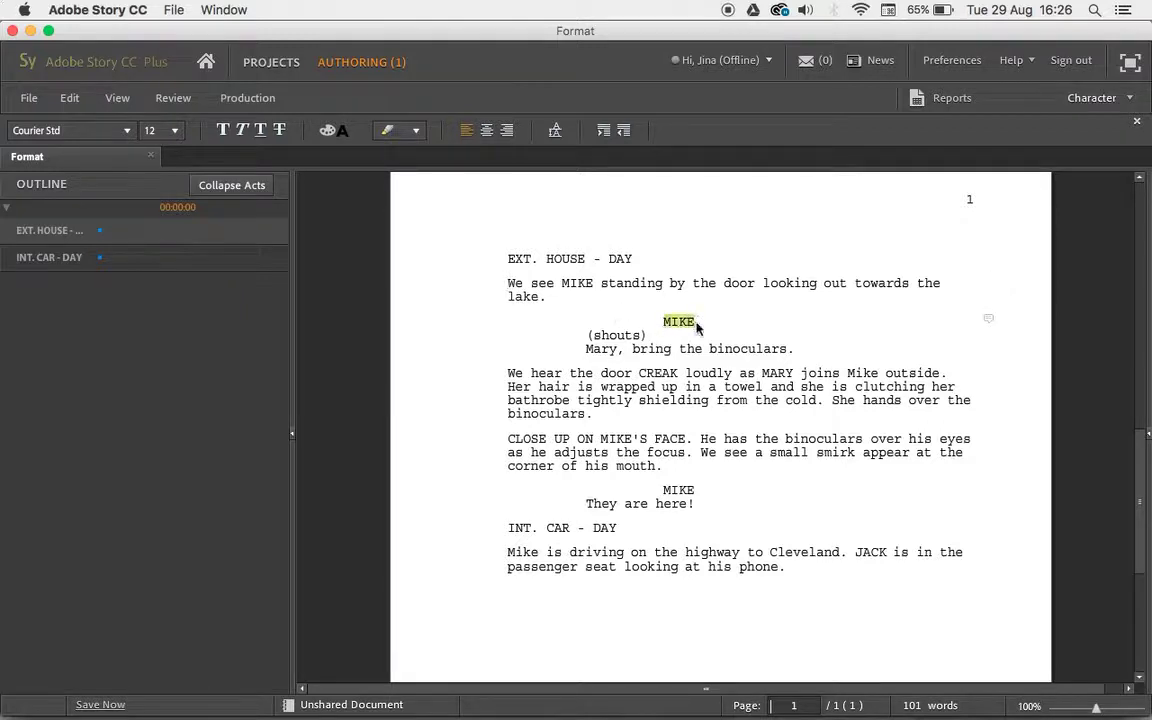
left_click(632, 335)
left_click_drag(631, 335, 594, 335)
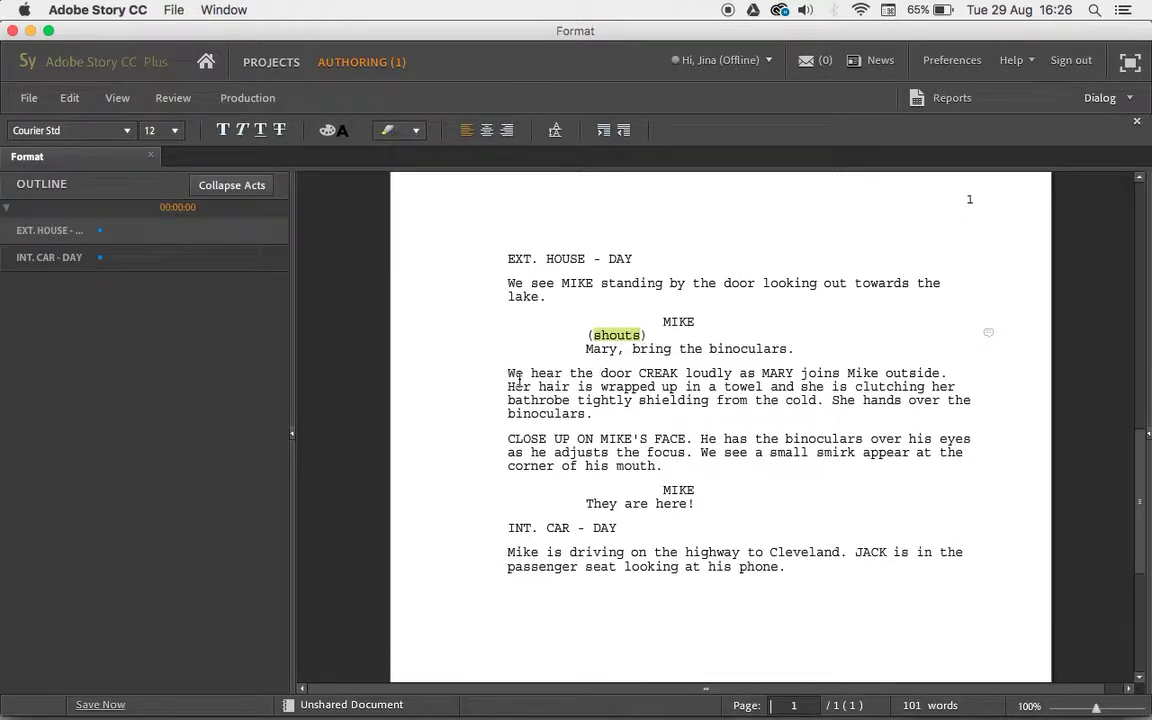
left_click(511, 279)
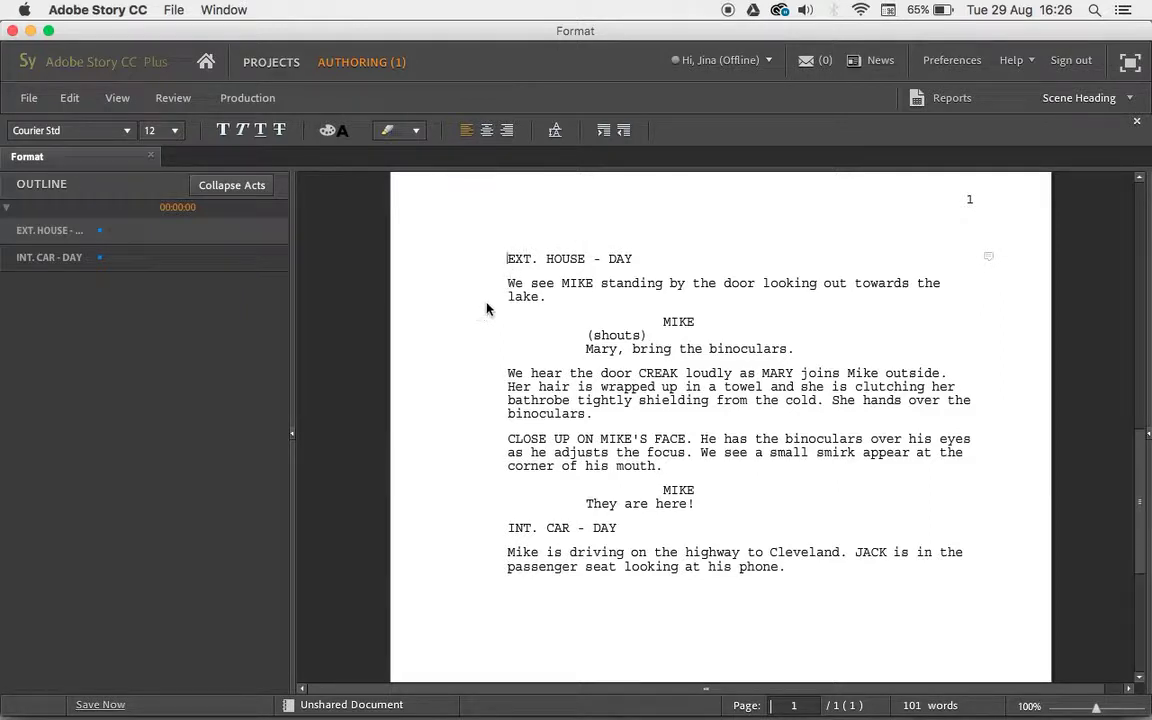
left_click(543, 297)
Step: Add a new line below the final action paragraph, format it as a Scene Heading, and switch it to Character
left_click(784, 578)
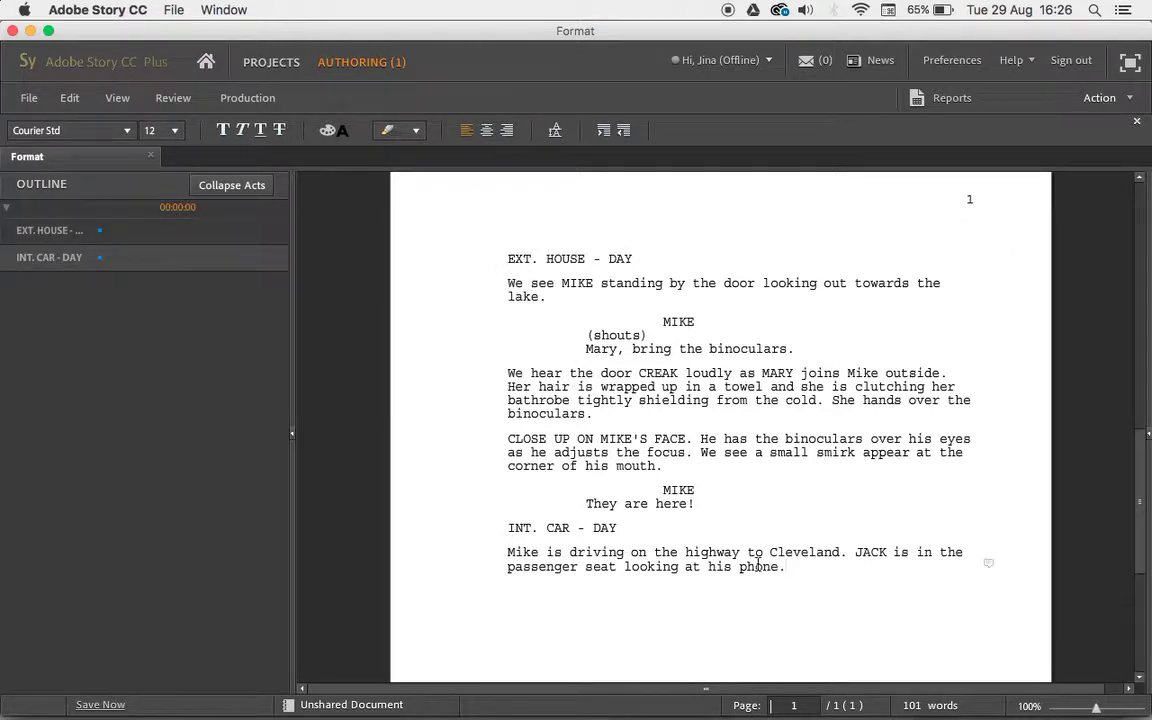
key("Return")
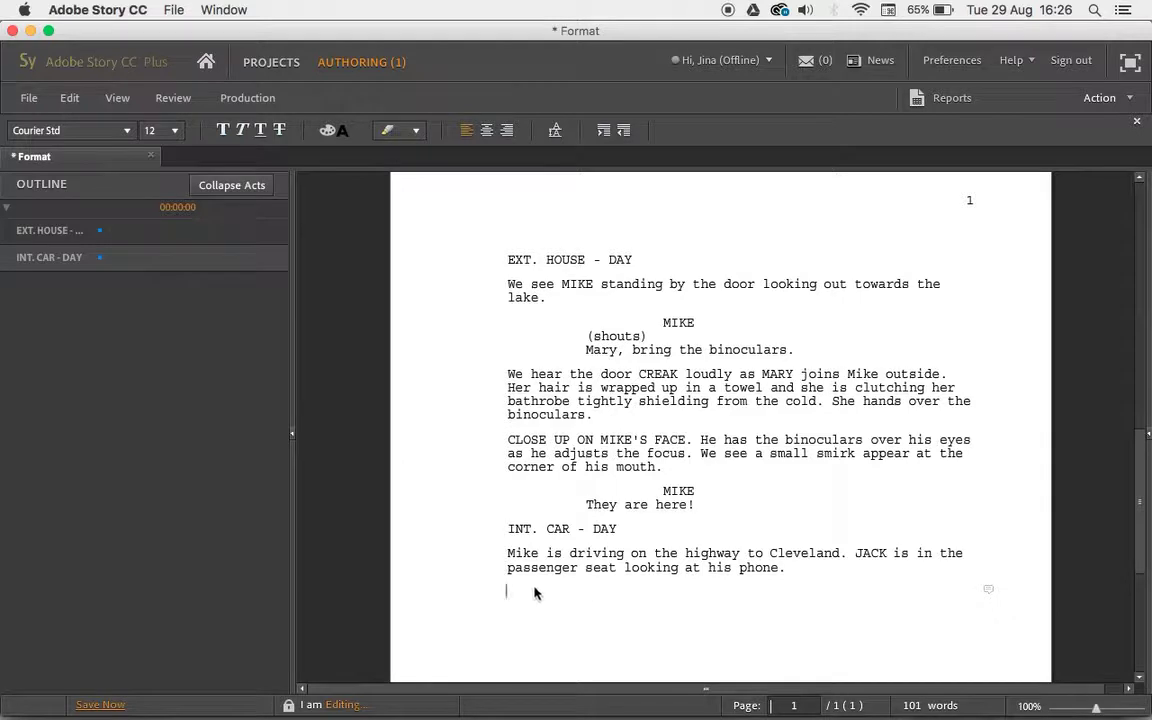
right_click(507, 596)
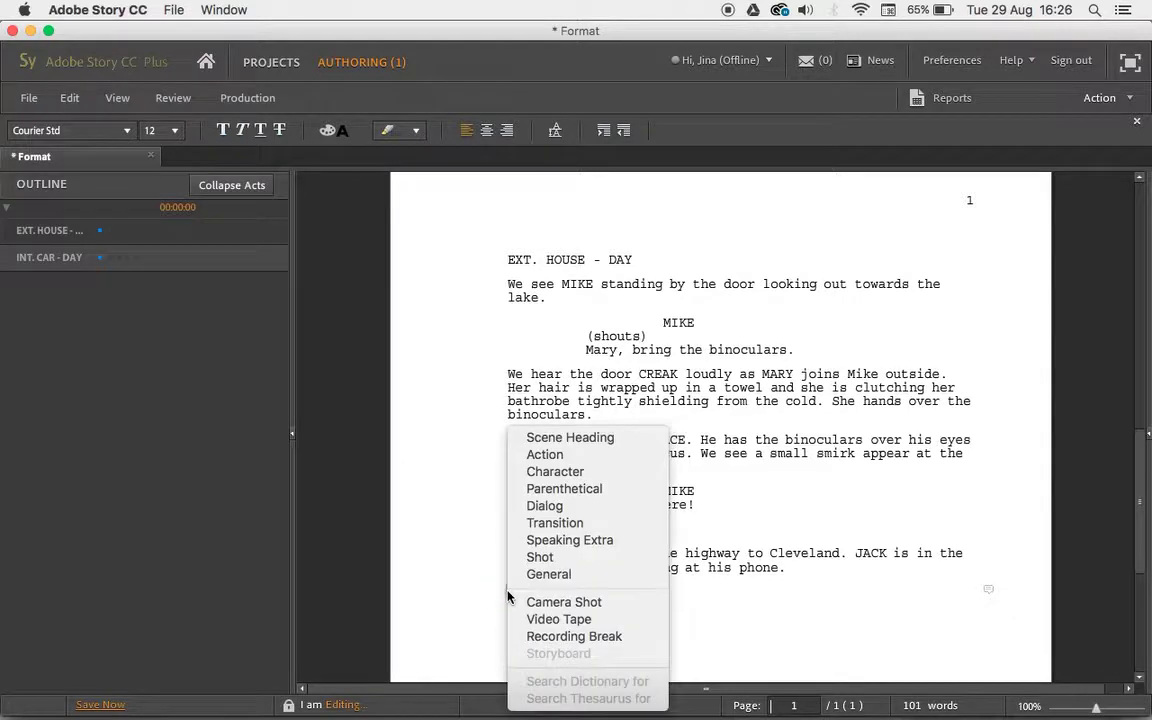
left_click(527, 438)
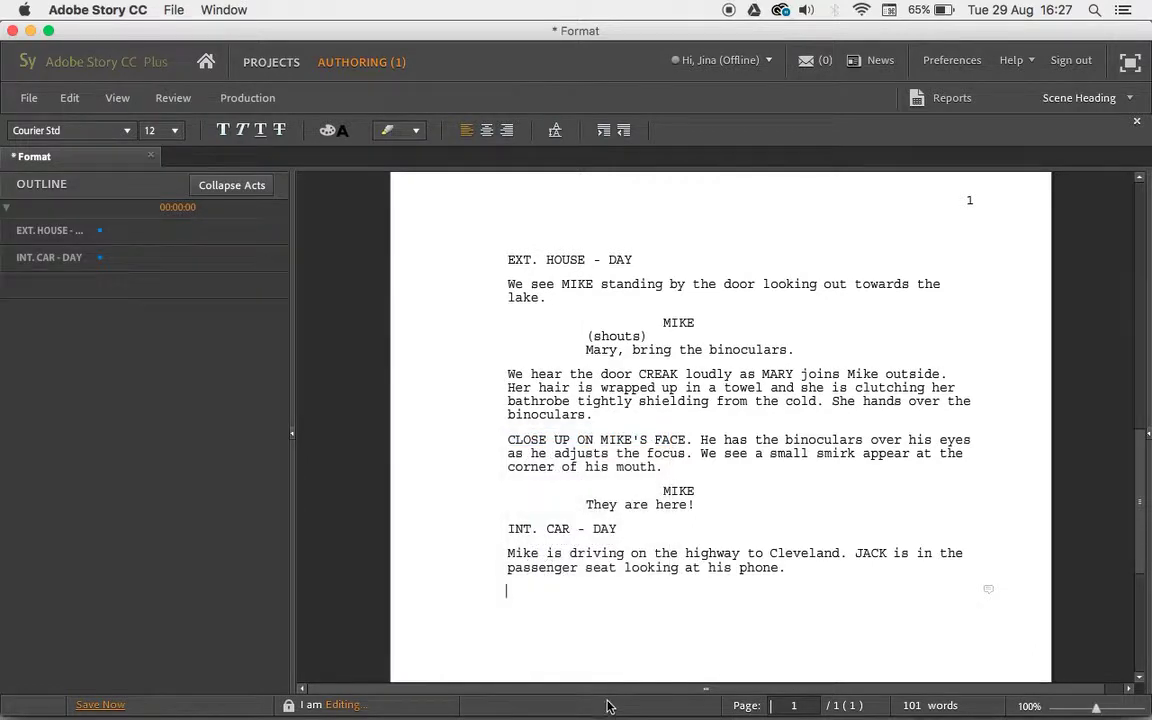
right_click(507, 596)
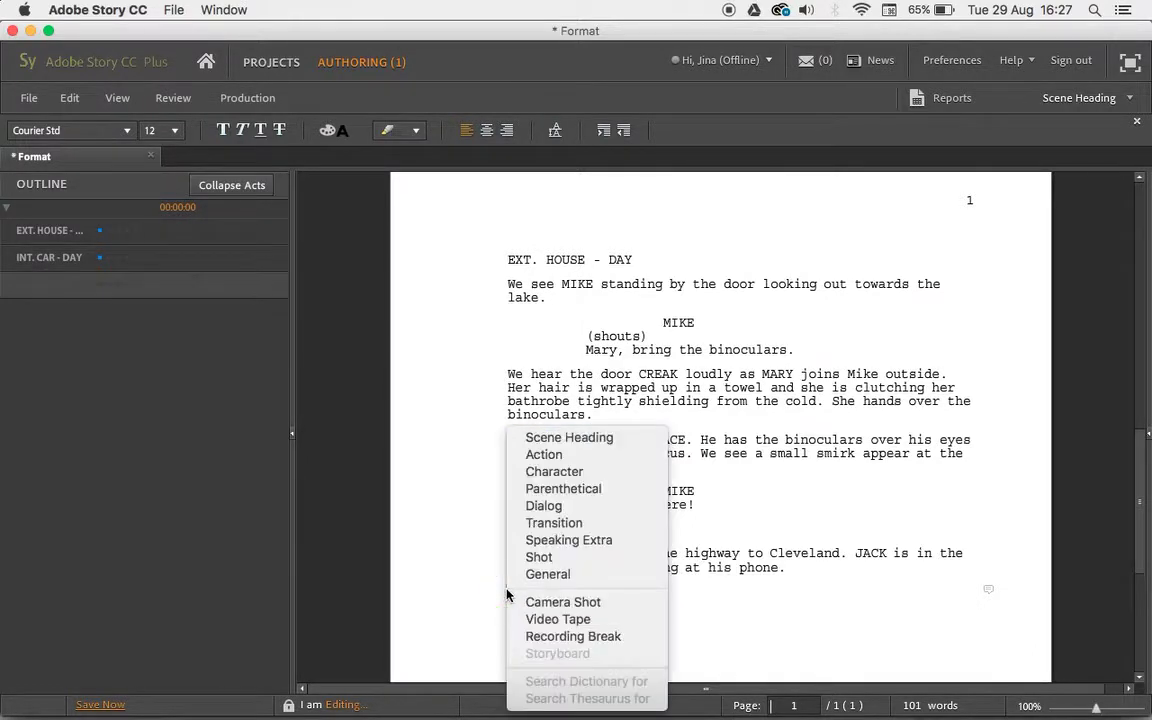
left_click(545, 472)
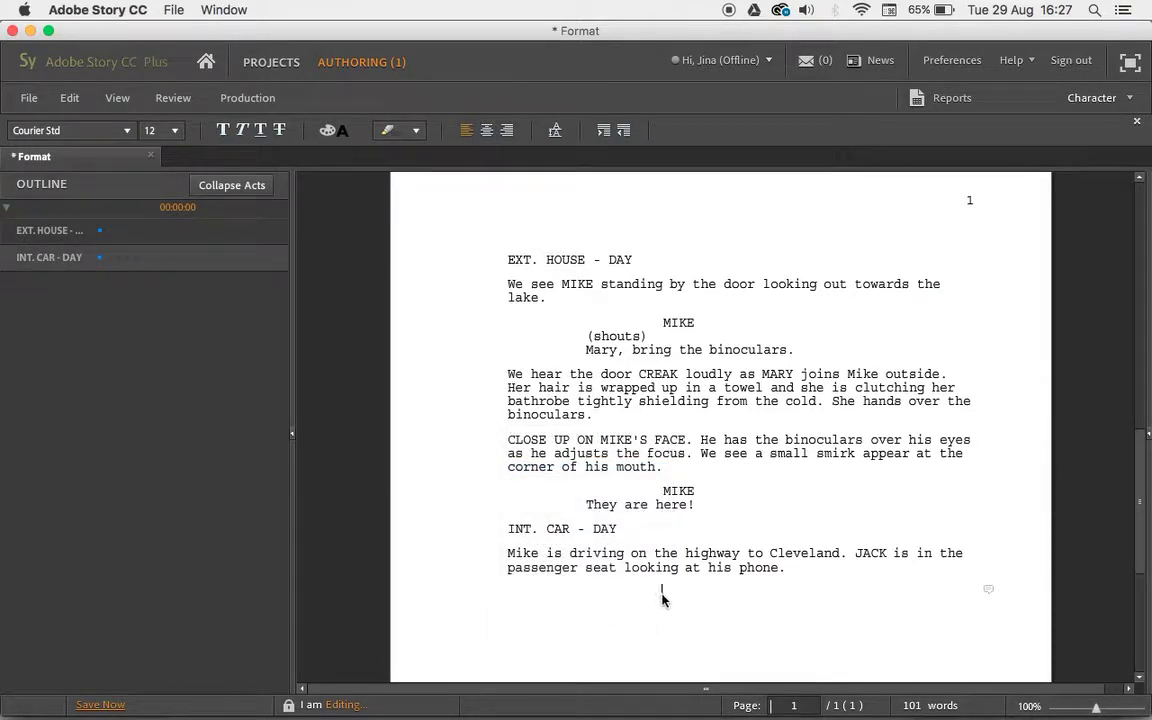
Step: Cycle the empty last line through the available script element types, ending on Scene Heading
right_click(662, 594)
left_click(578, 606)
left_click(663, 593)
key("Tab")
key("Tab")
key("Tab")
key("Tab")
key("Tab")
key("Tab")
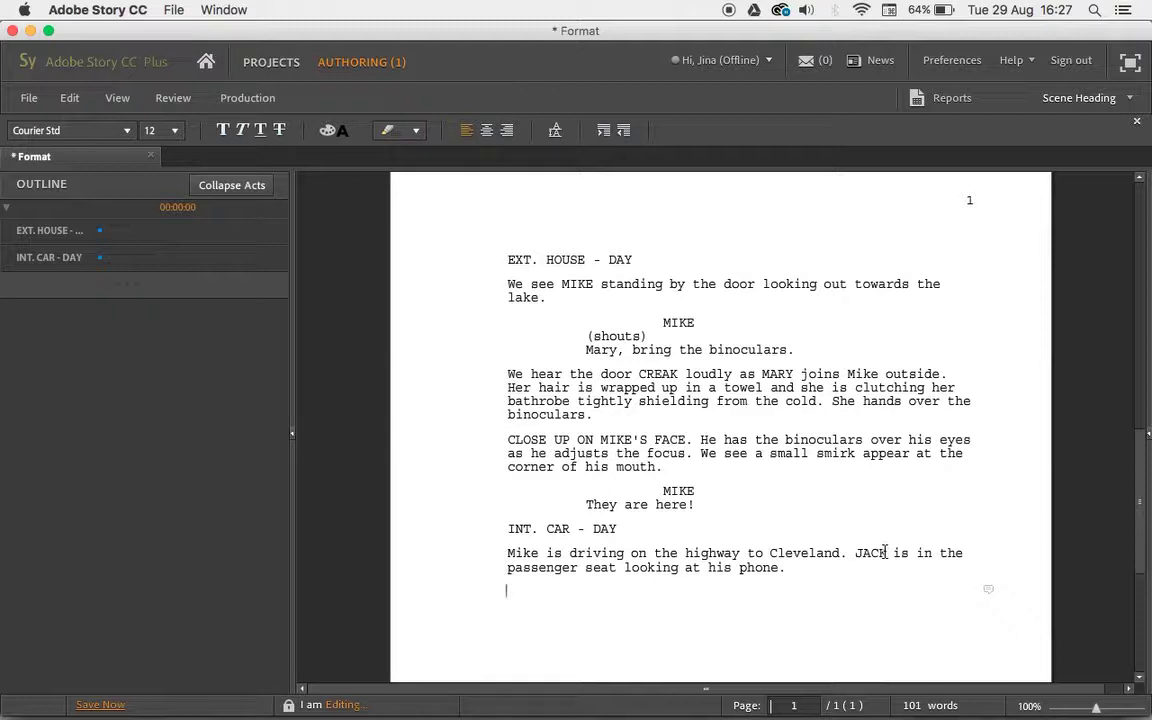
Step: Change the empty line below the final action paragraph from Scene Heading to the Character element
left_click_drag(886, 552, 853, 557)
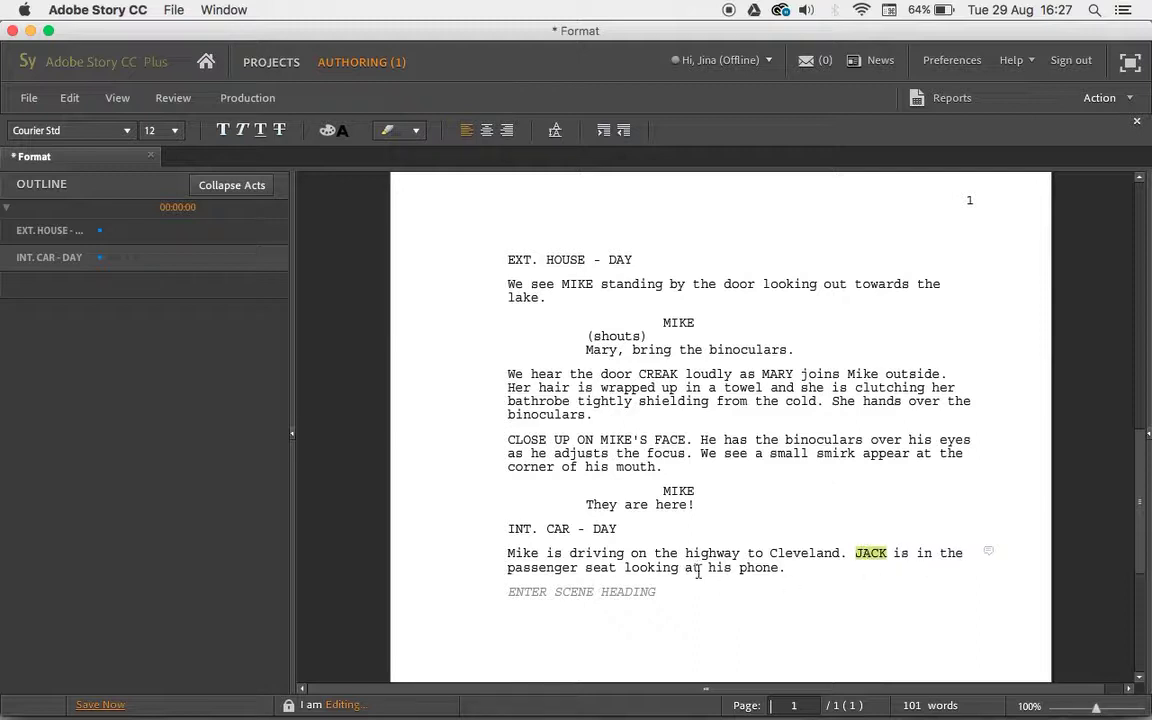
left_click(515, 594)
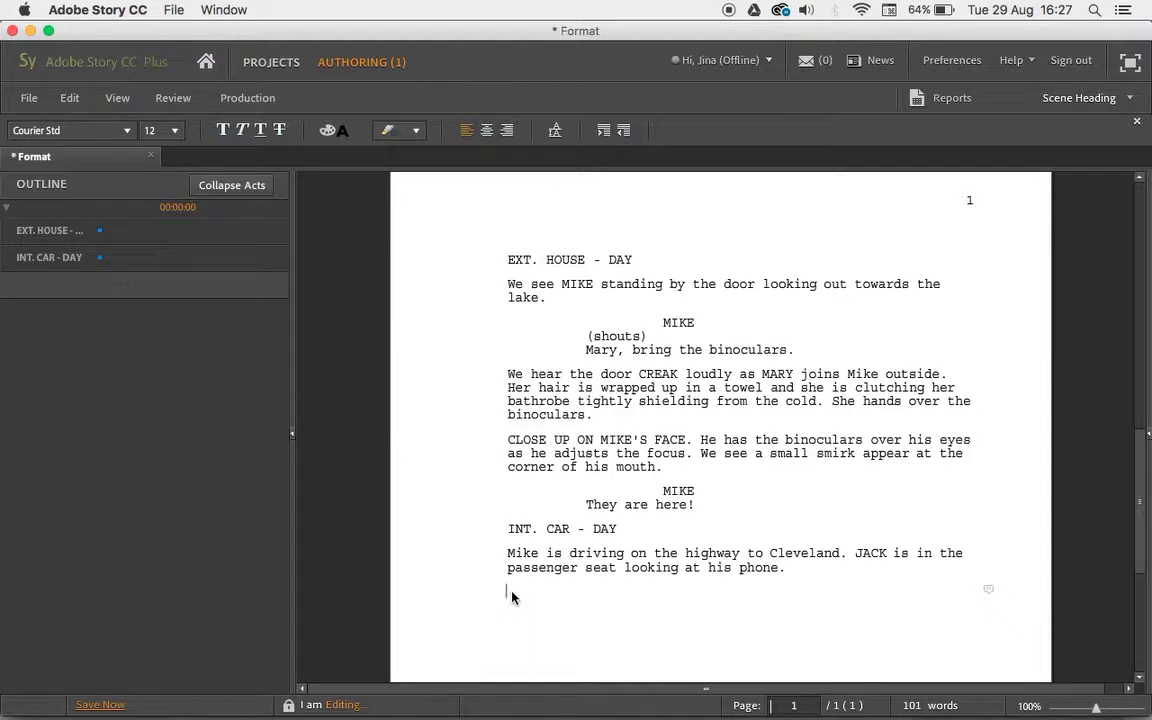
key("Tab")
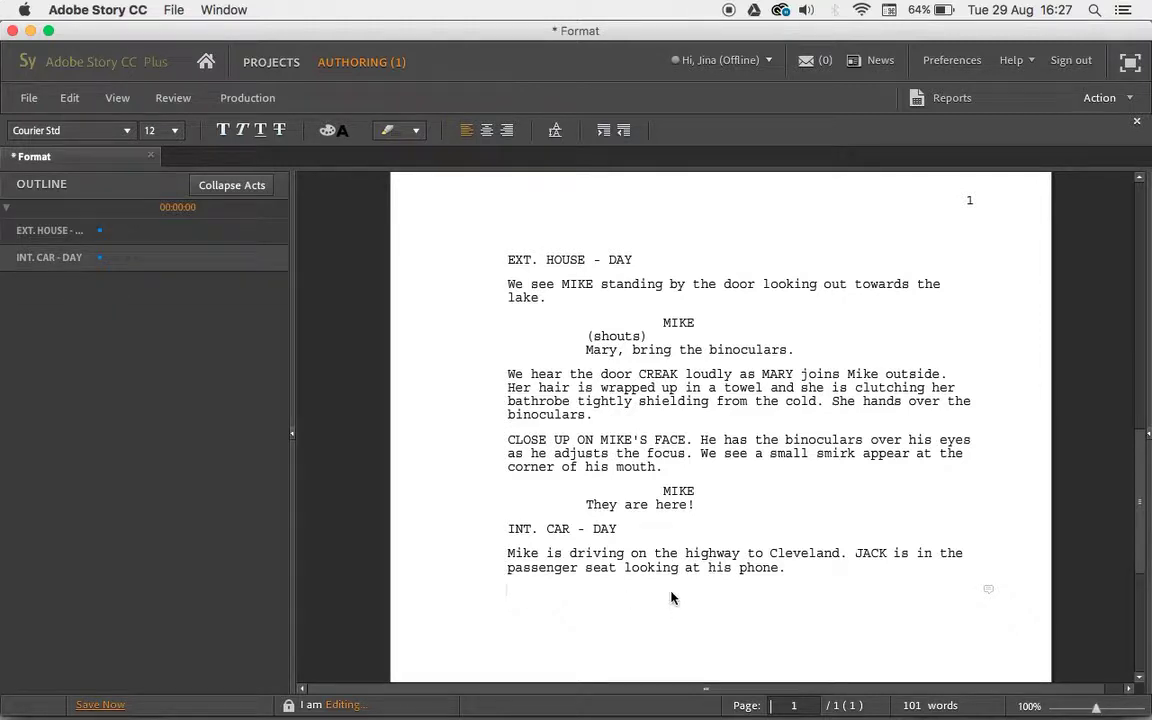
key("Tab")
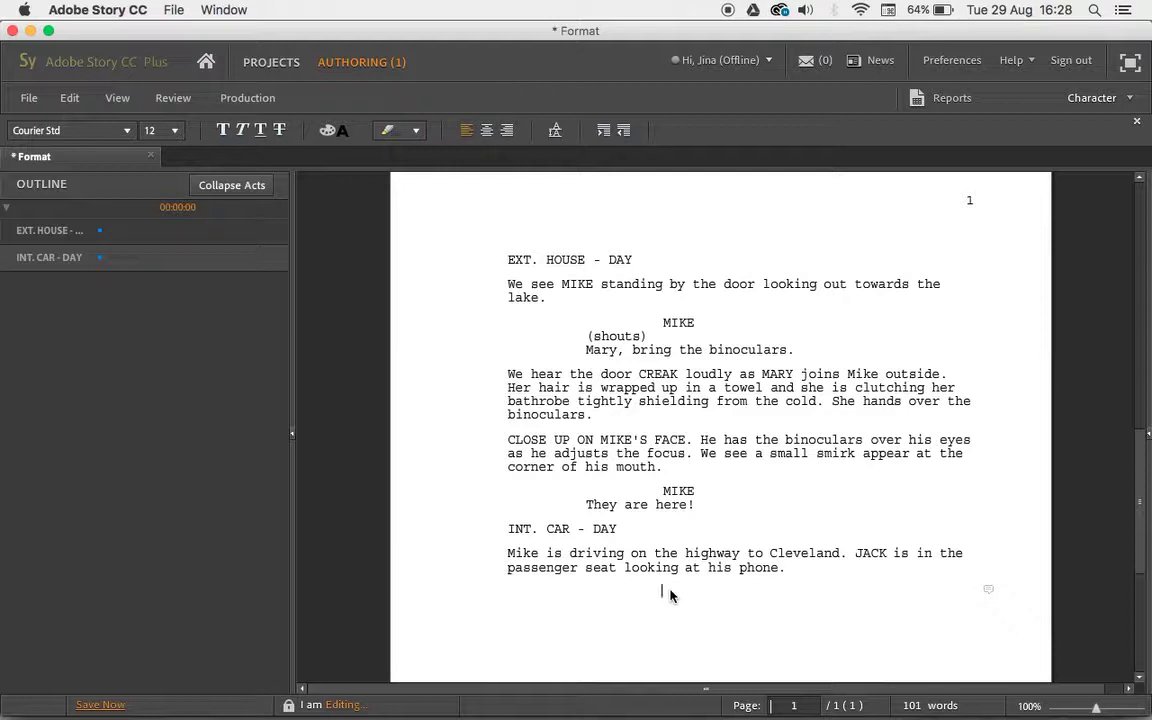
type("JACK")
key("BackSpace")
key("BackSpace")
key("BackSpace")
key("BackSpace")
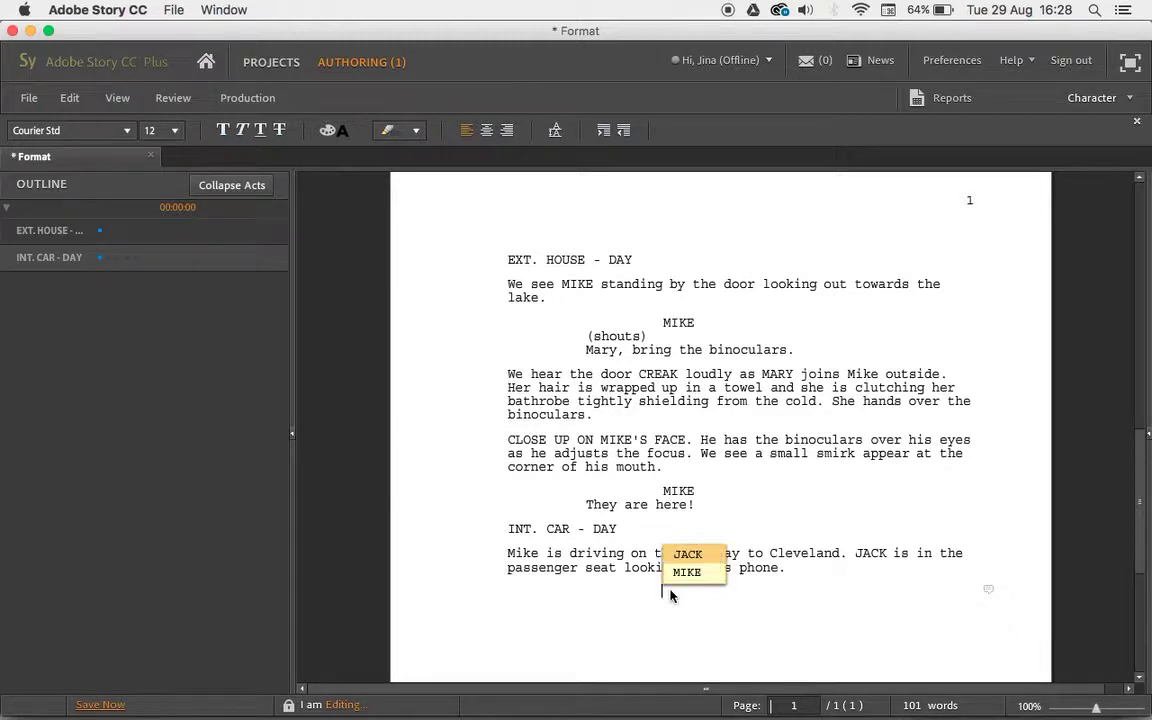
type("JACK")
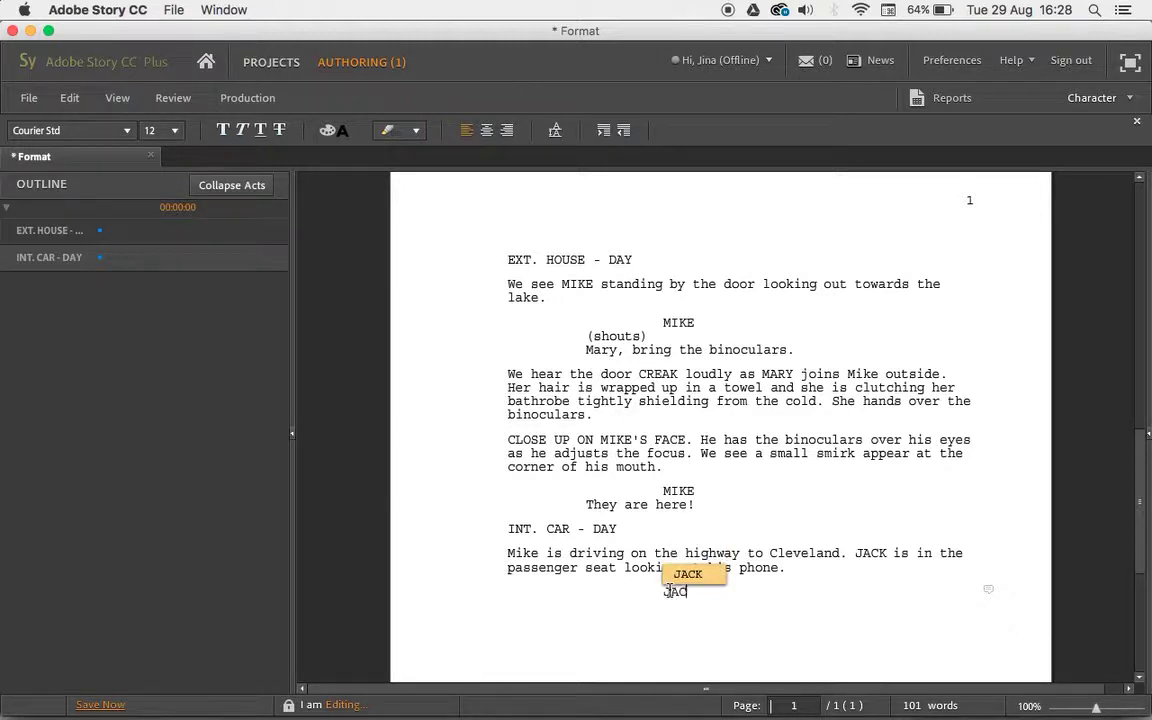
key("BackSpace")
key("BackSpace")
key("BackSpace")
key("BackSpace")
Step: Enter JACK as the character cue using the name suggestion and write the dialogue "Have you heard from Mary?" beneath it
type("JA")
key("Return")
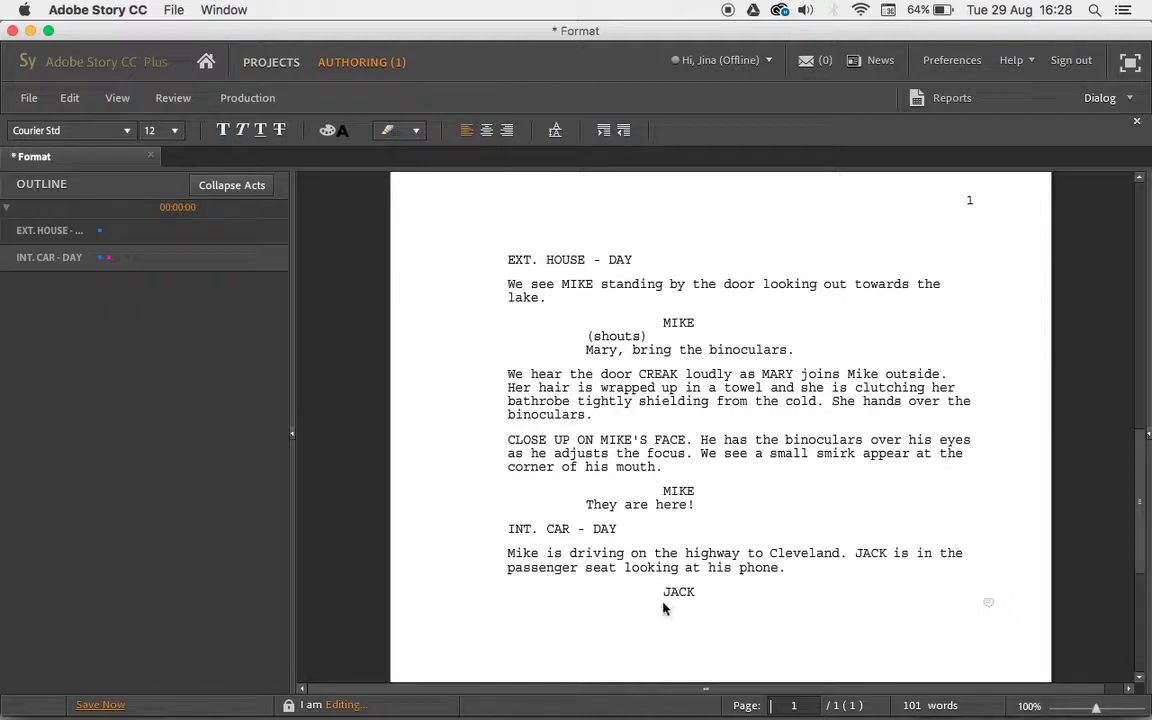
right_click(585, 610)
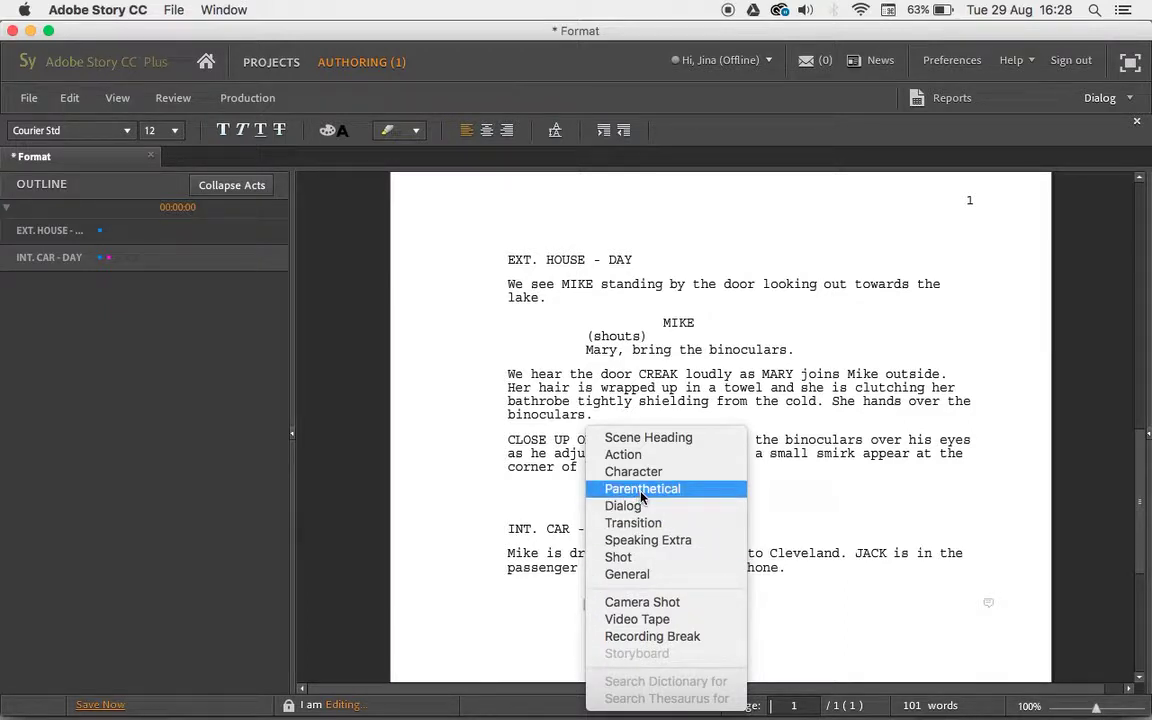
left_click(582, 614)
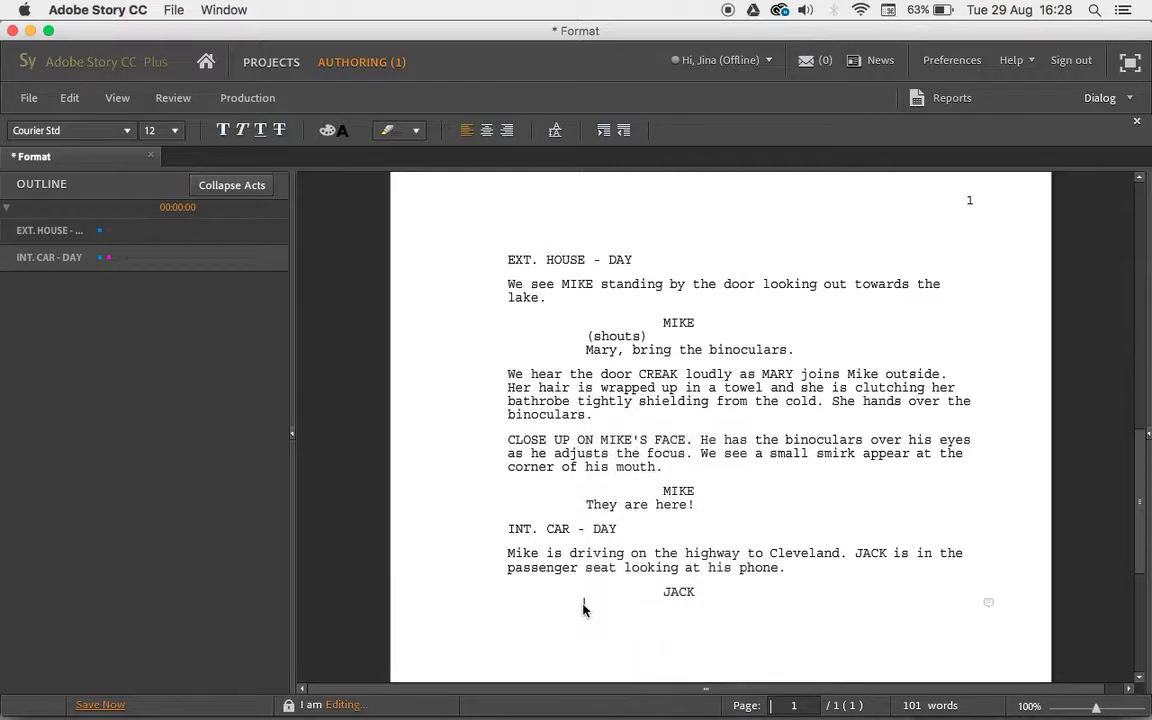
type("Have you heard from ")
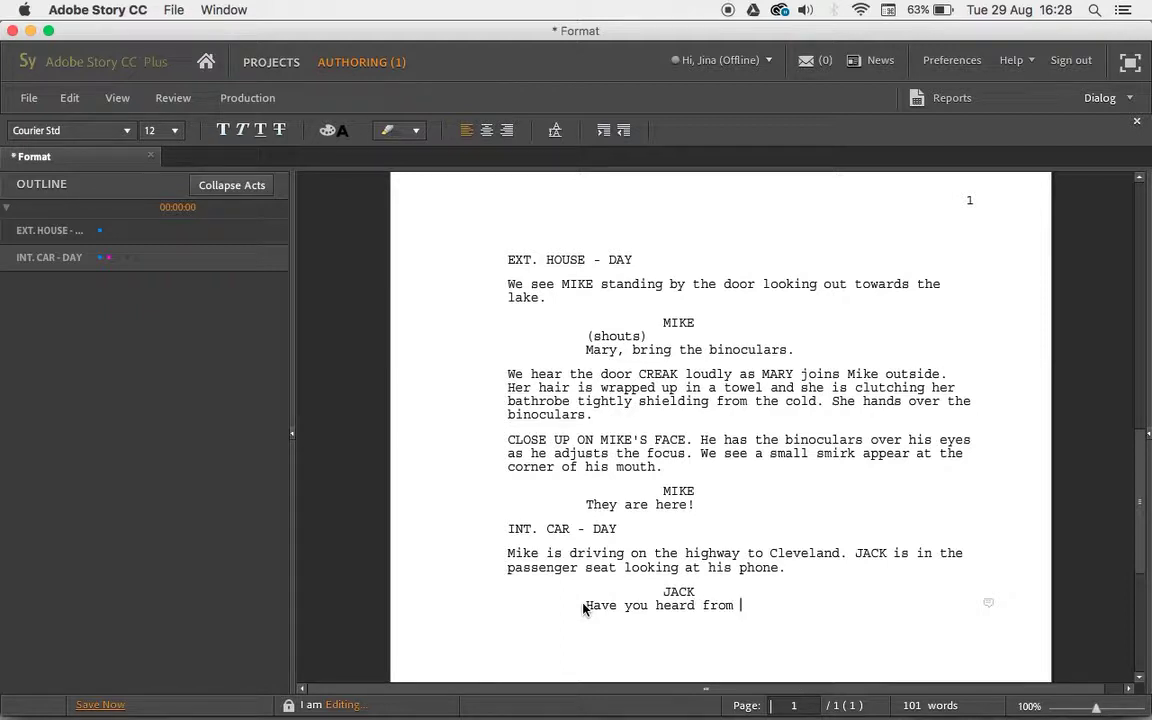
type("Mary?")
Step: Add a character cue for MIKE below Jack's dialogue using the name suggestion
key("Return")
key("Return")
type("M")
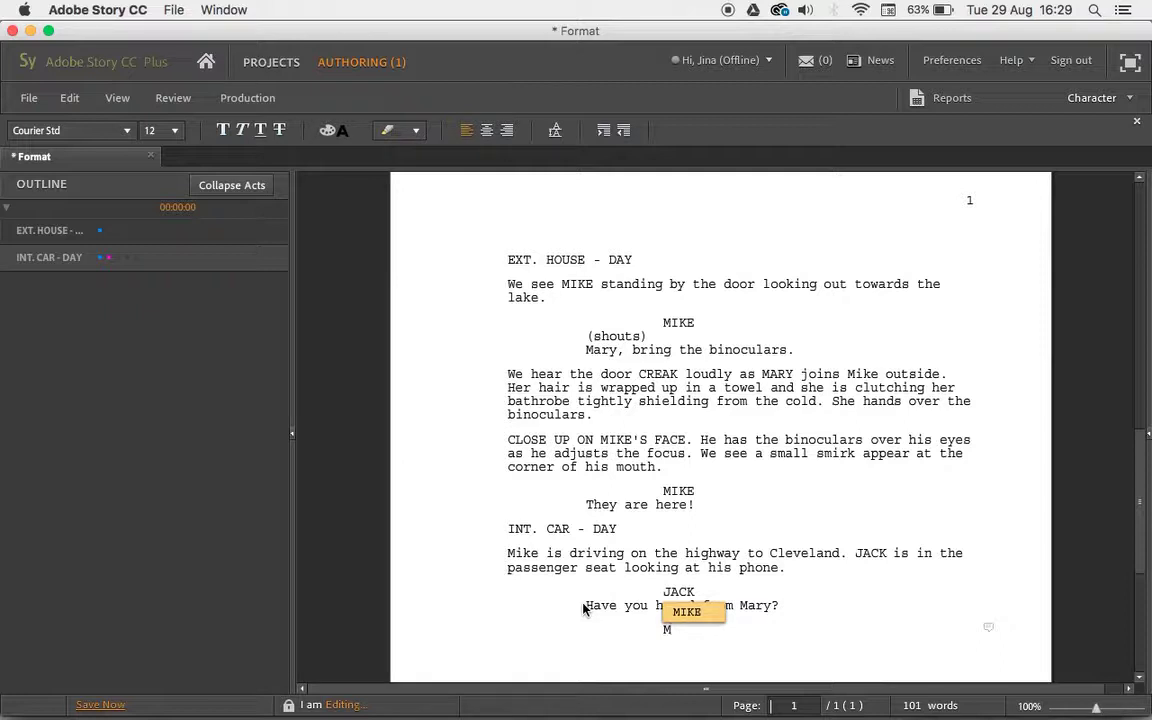
key("Return")
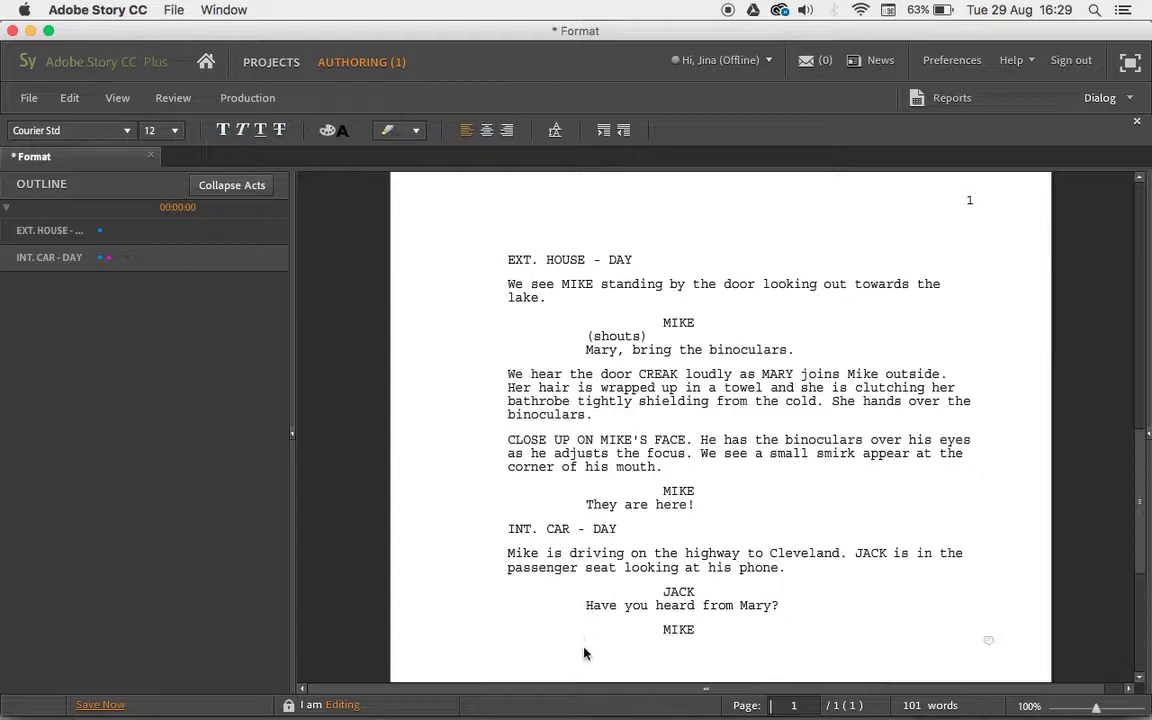
Step: Add the parenthetical "(scoffs)" under the last MIKE cue, followed by the dialogue "No, not since that day."
right_click(585, 651)
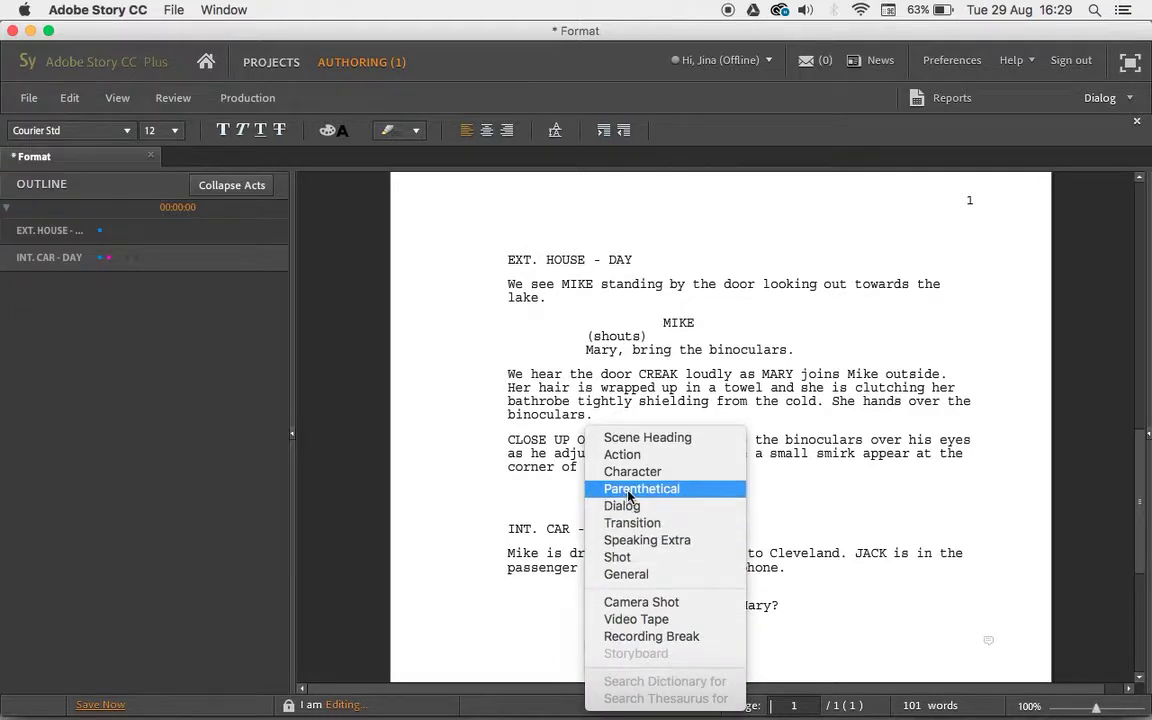
left_click(628, 490)
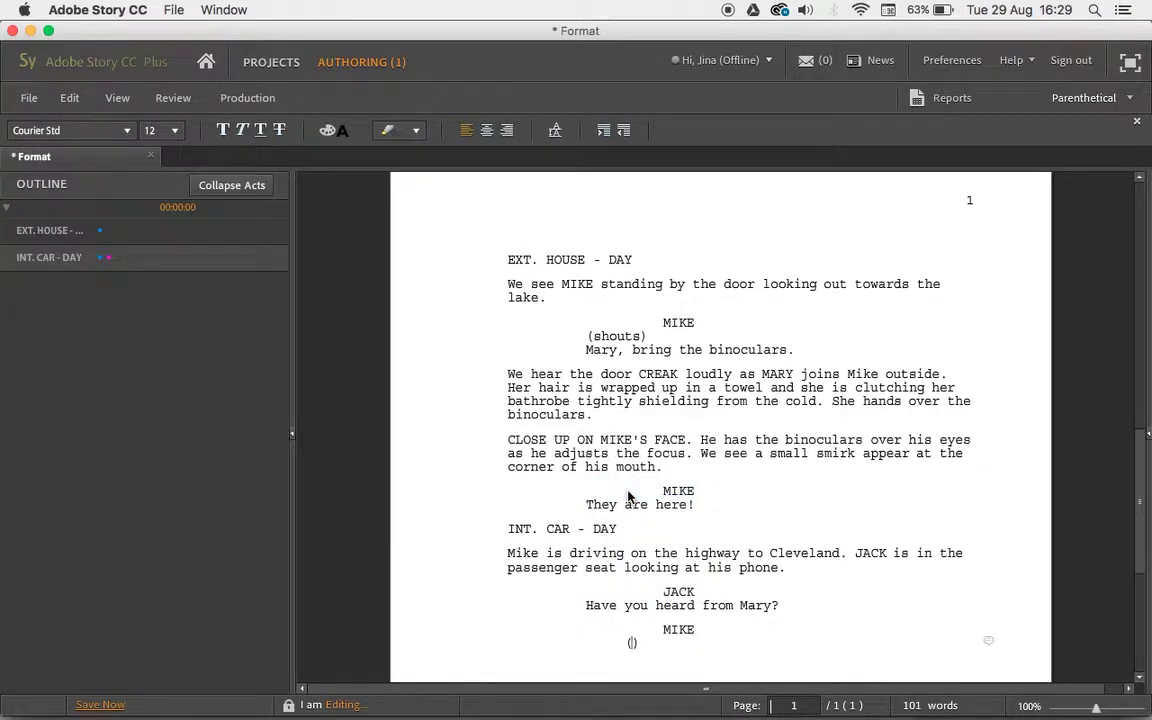
type("sdoffs")
key("Return")
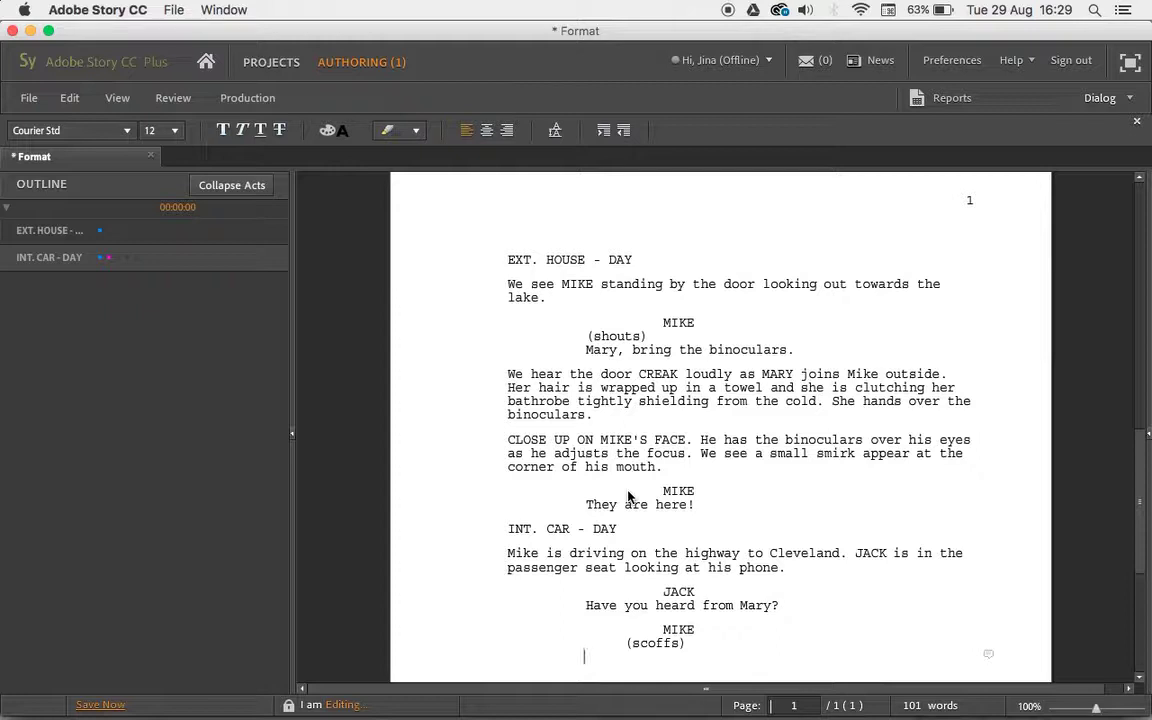
type("No, not since that d")
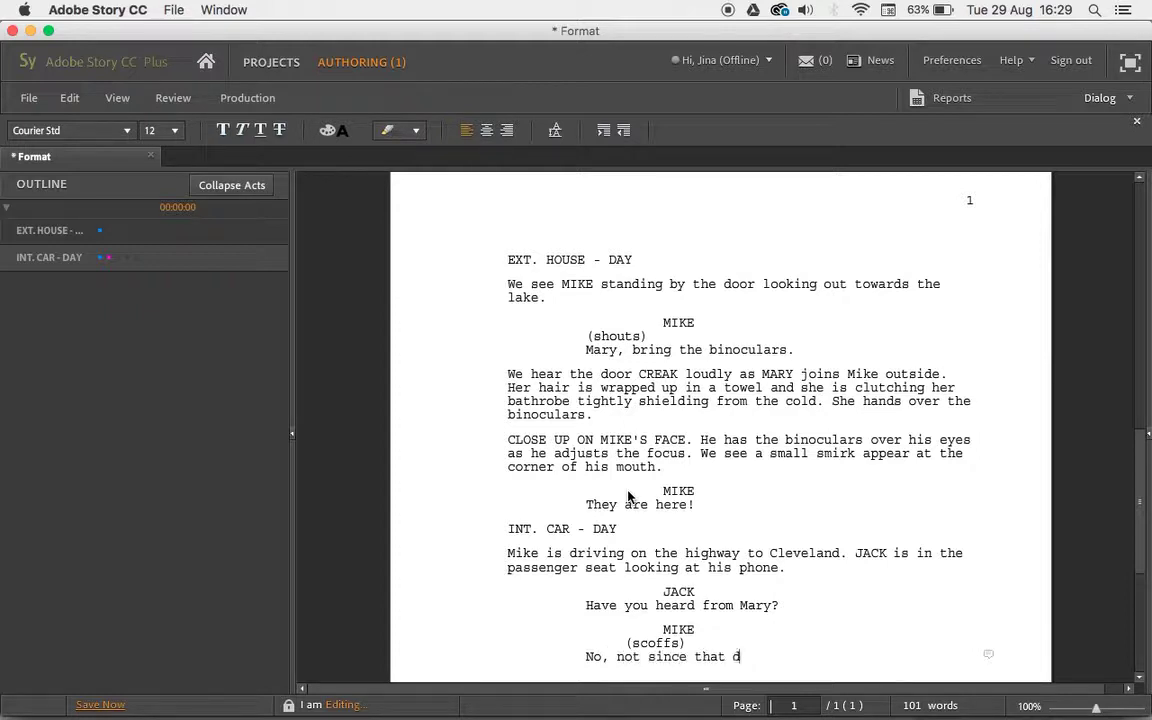
type("ay.")
Step: Add the transition "CUT TO:" below Mike's last dialogue, formatted as a Transition element and completed from the suggestion
key("Return")
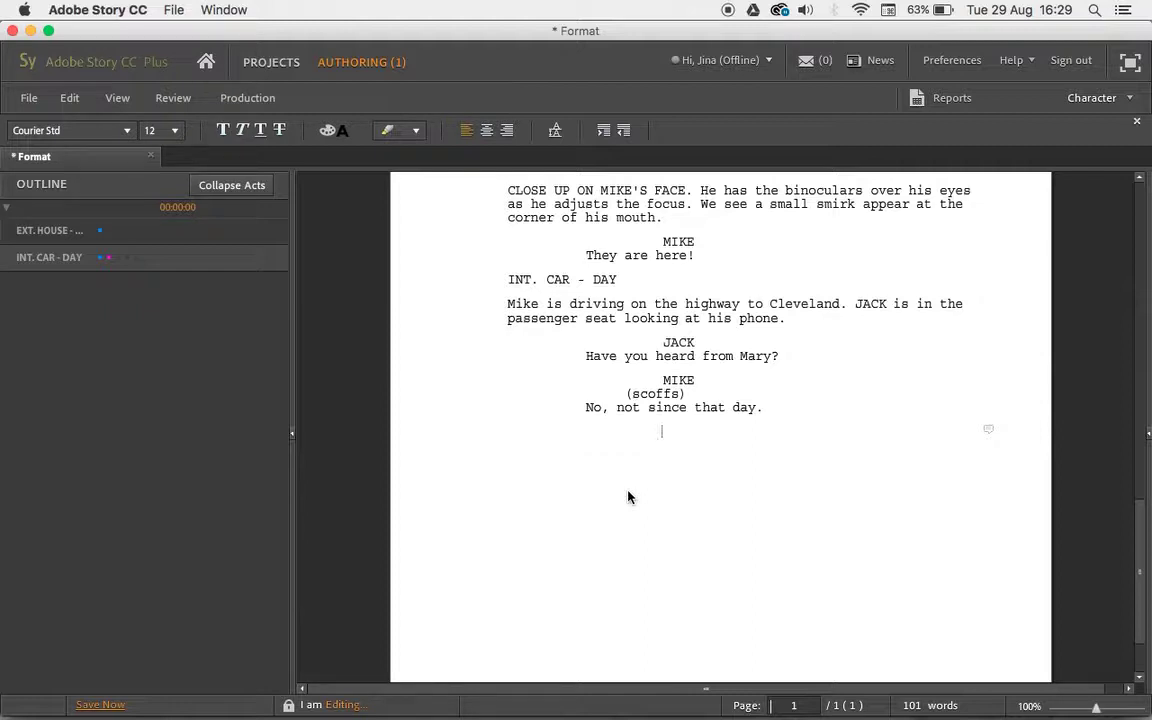
key("Tab")
right_click(975, 438)
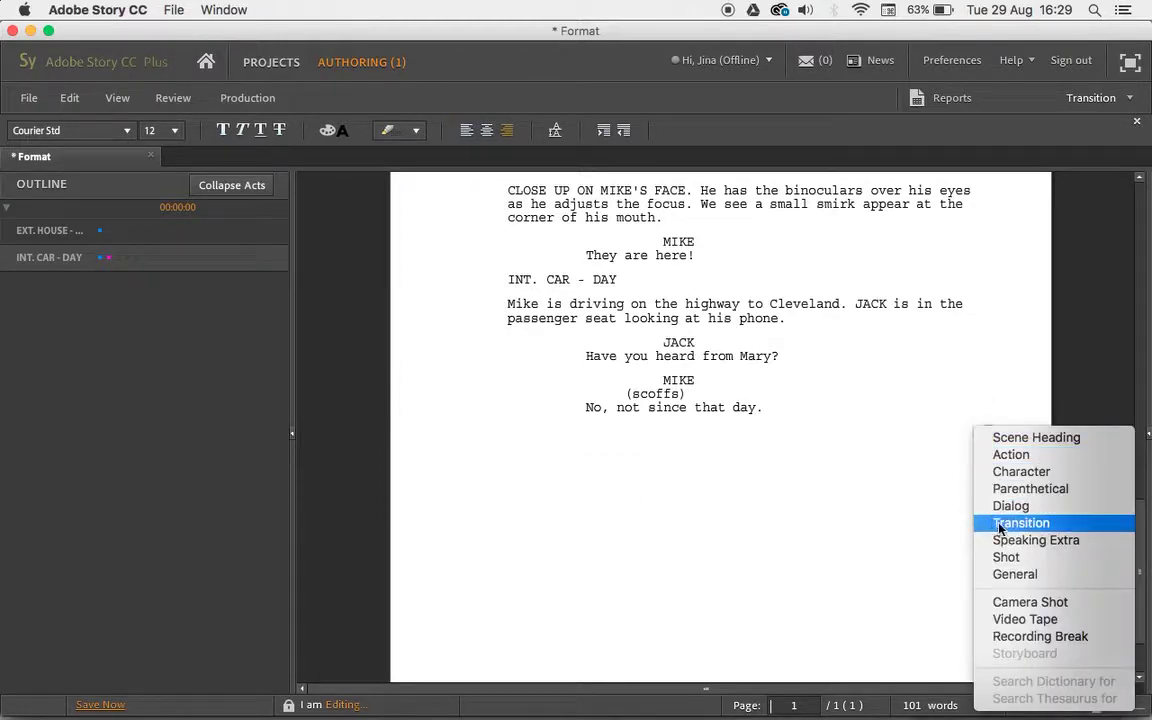
left_click(975, 432)
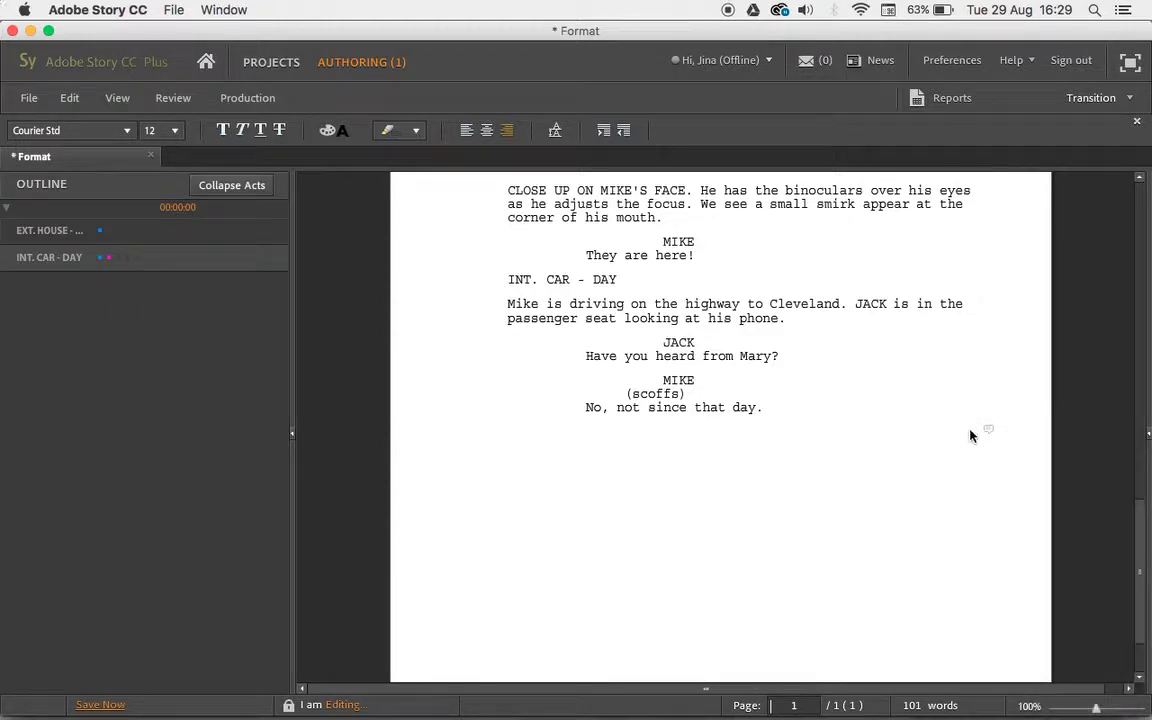
type("CUT TO")
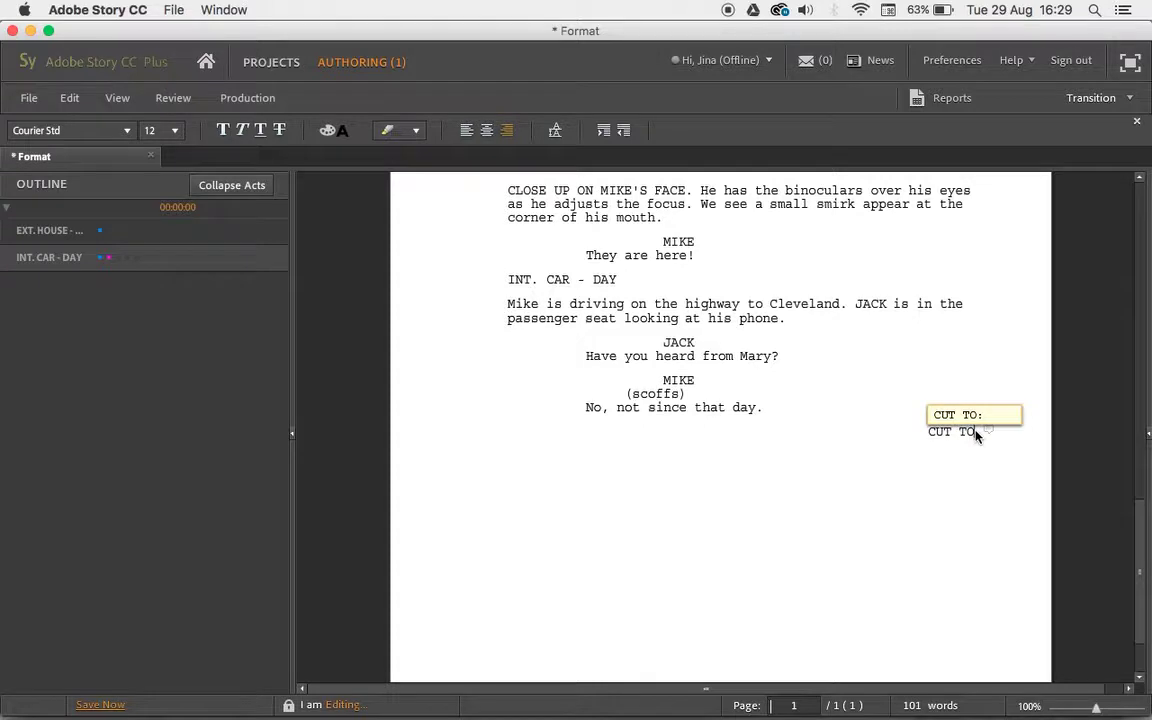
key("BackSpace")
key("BackSpace")
key("BackSpace")
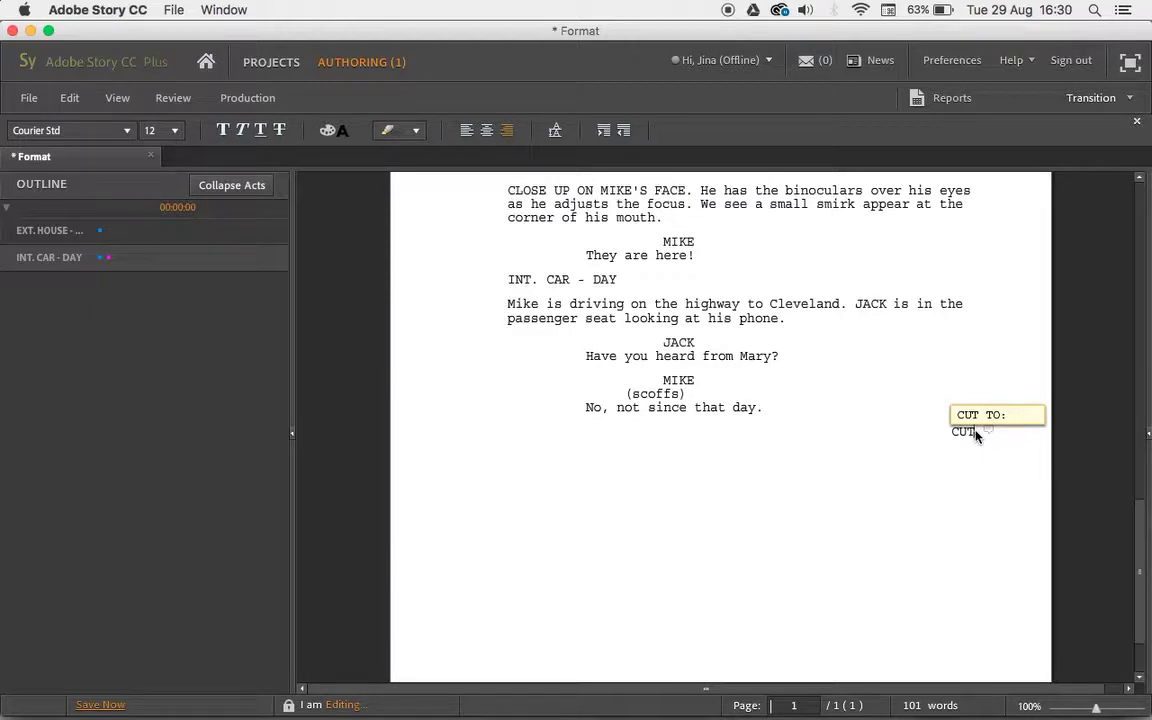
key("Return")
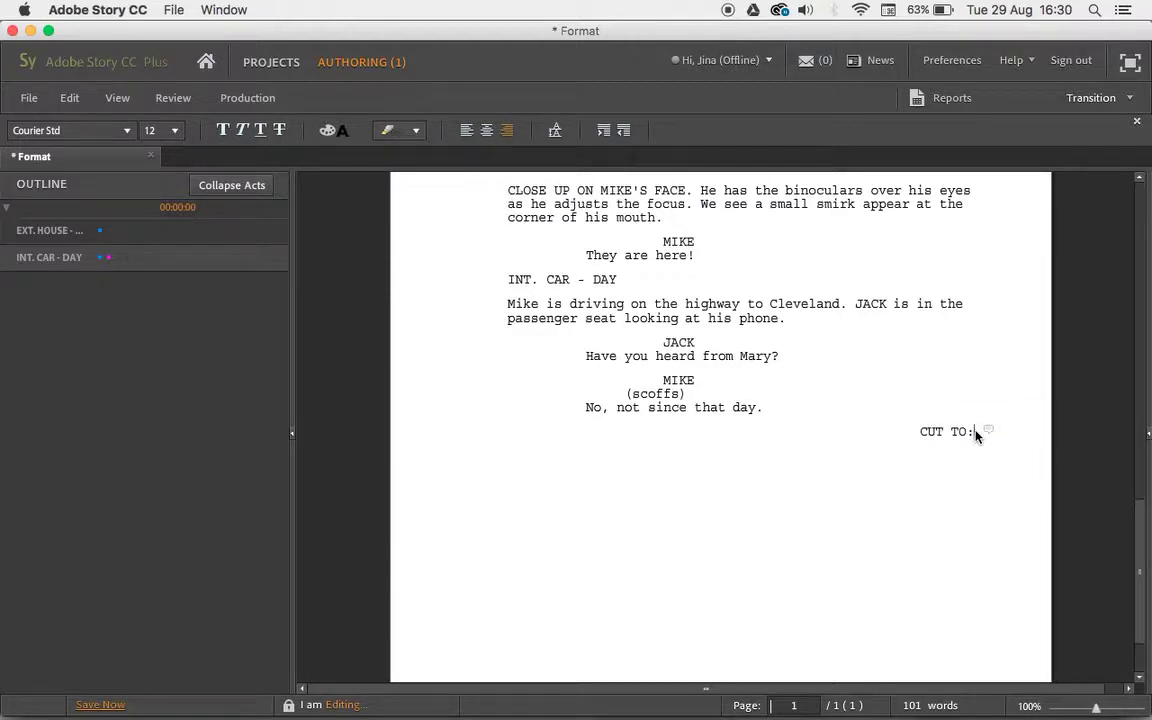
Step: Add the scene heading "INT. AIRPORT - LATER" below the transition using the suggestions, and start an action line beneath it
key("Return")
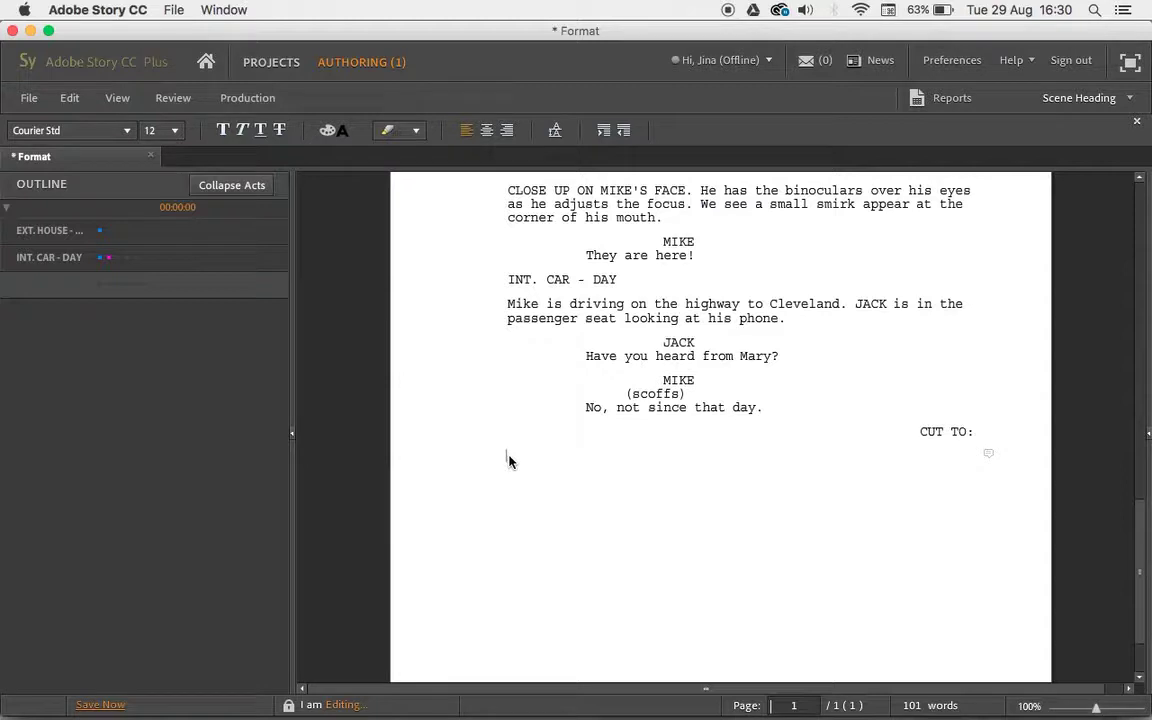
type("INT")
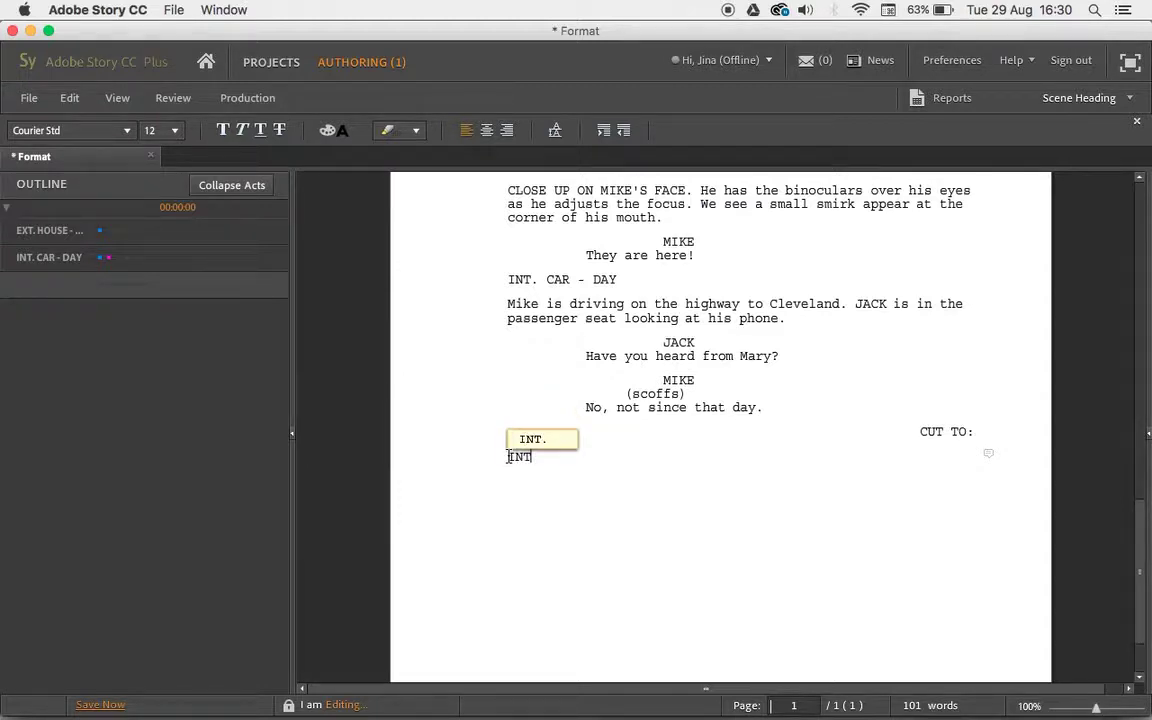
key("BackSpace")
key("BackSpace")
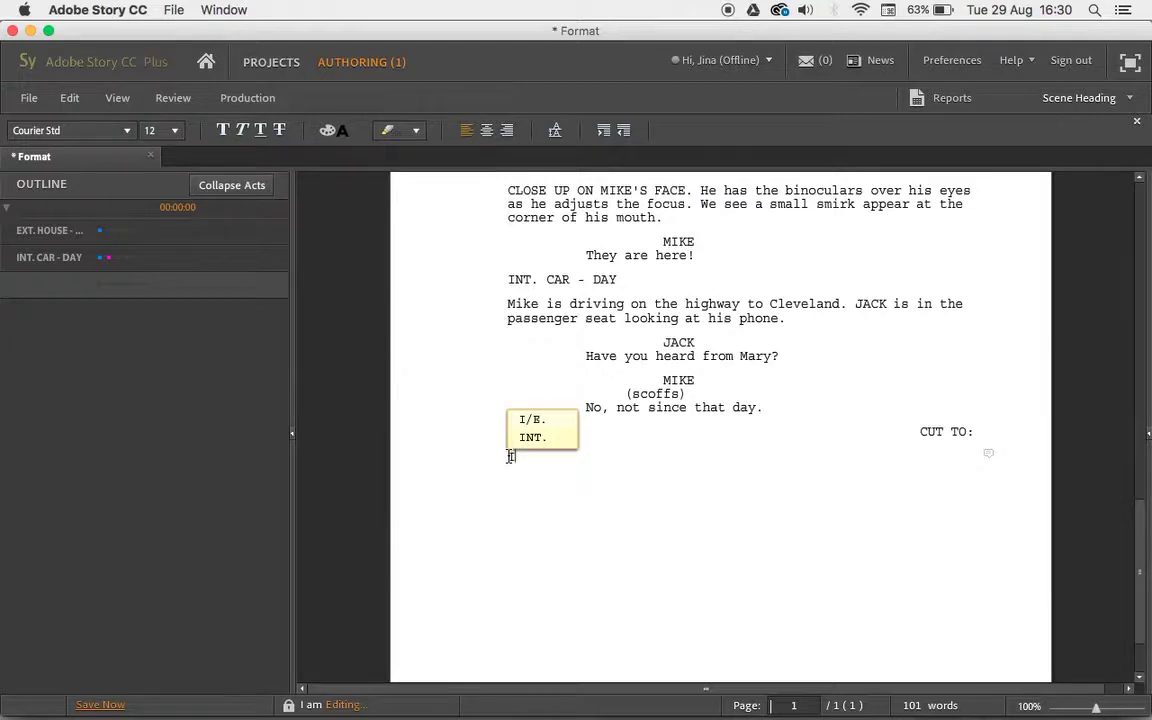
type("N")
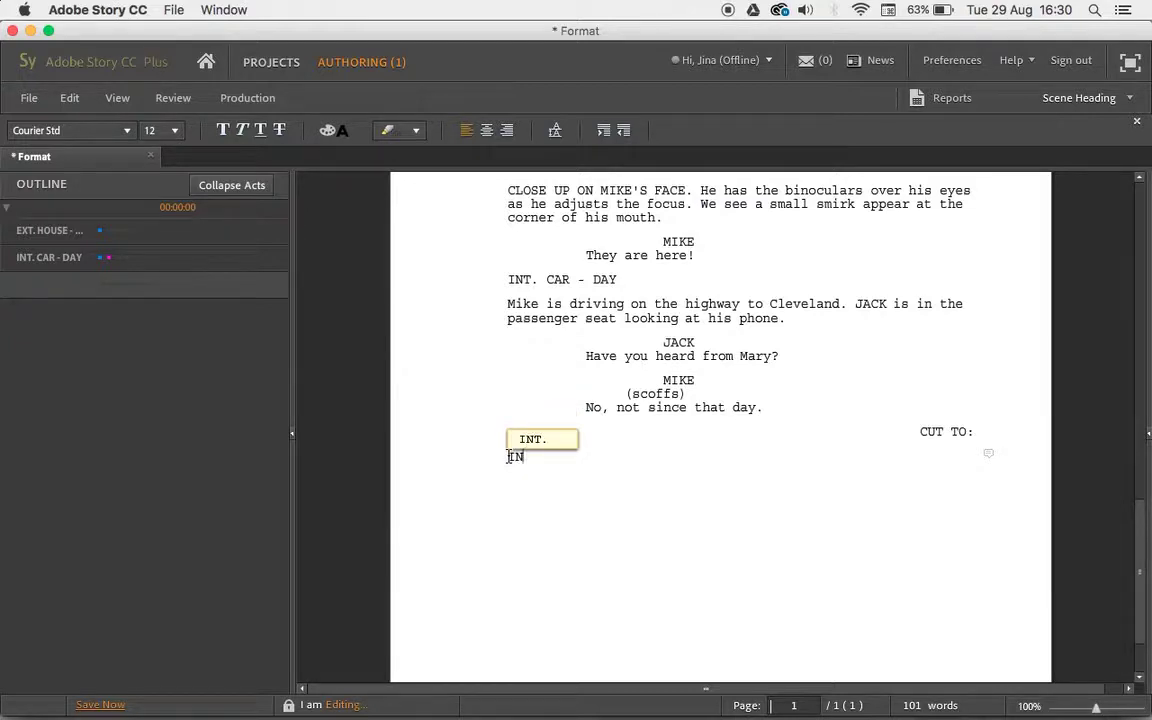
key("Return")
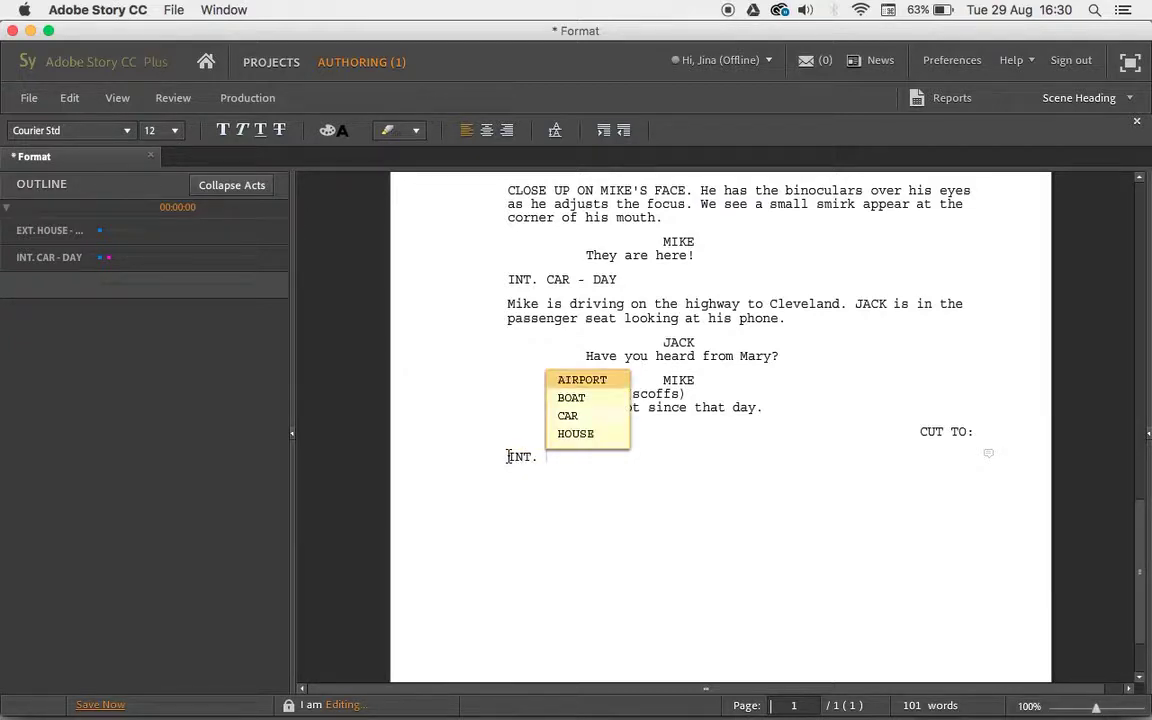
key("Return")
key("Return")
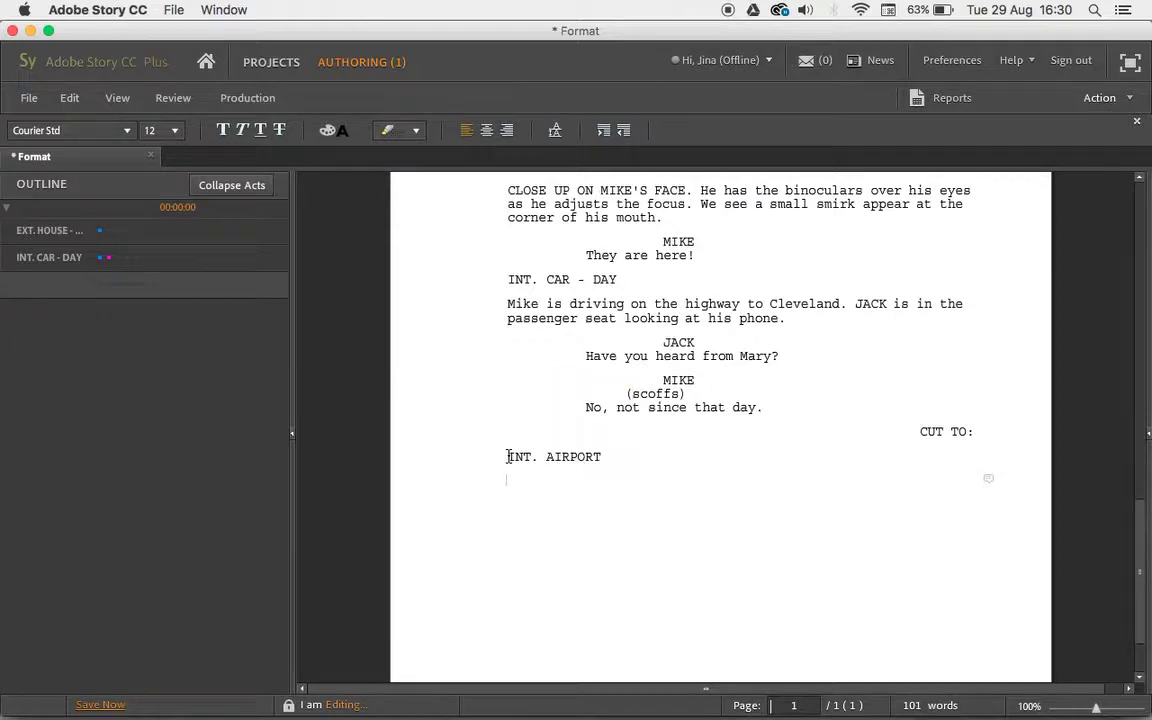
key("BackSpace")
type("-")
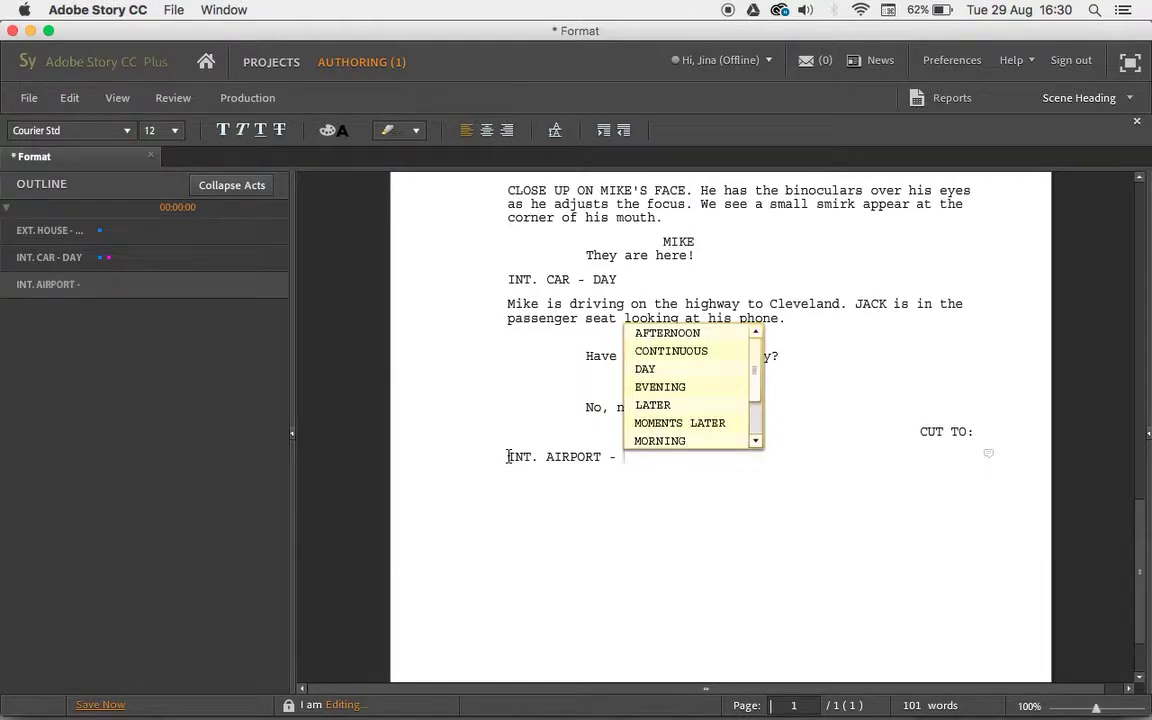
left_click(677, 407)
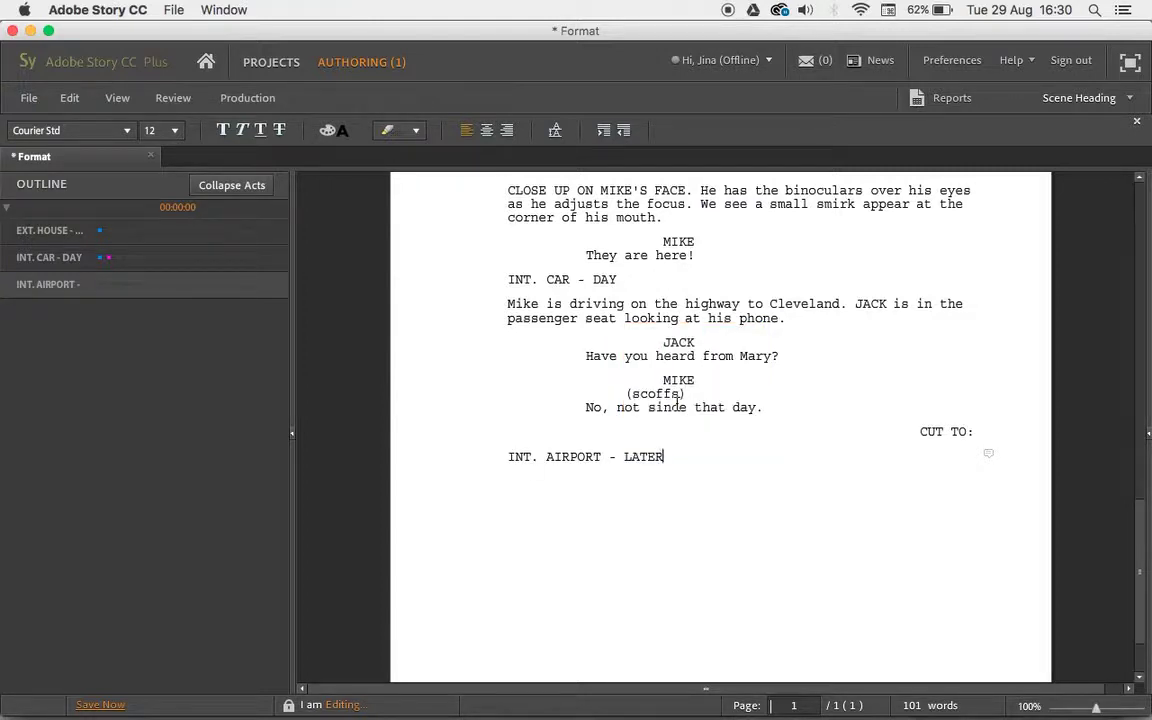
key("Return")
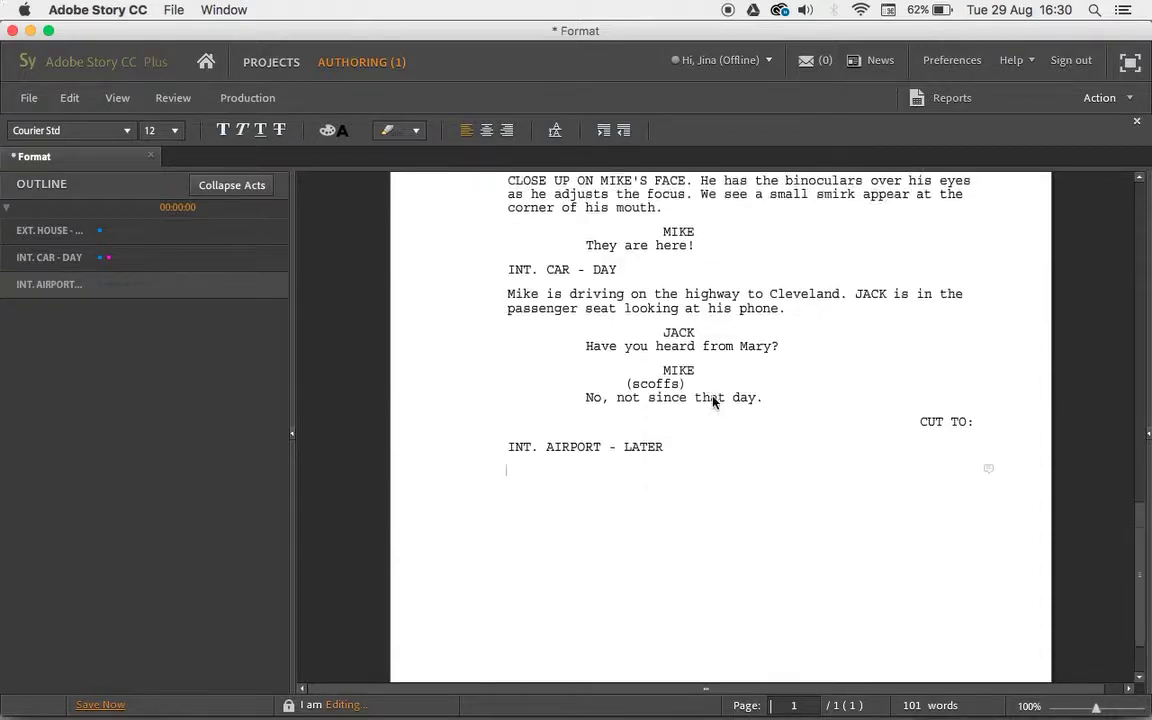
Step: Expand the house and car scenes in the outline to preview their contents
scroll(713, 402, "up", 3)
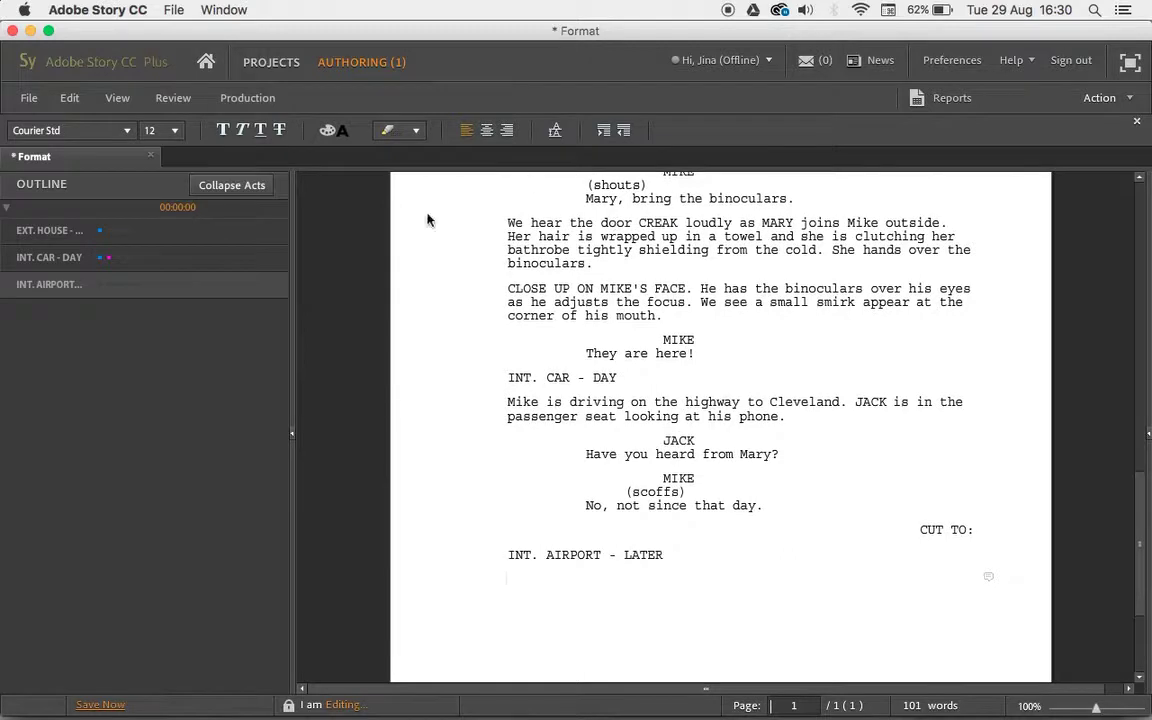
scroll(505, 210, "down", 2)
scroll(584, 235, "up", 2)
scroll(584, 235, "up", 2)
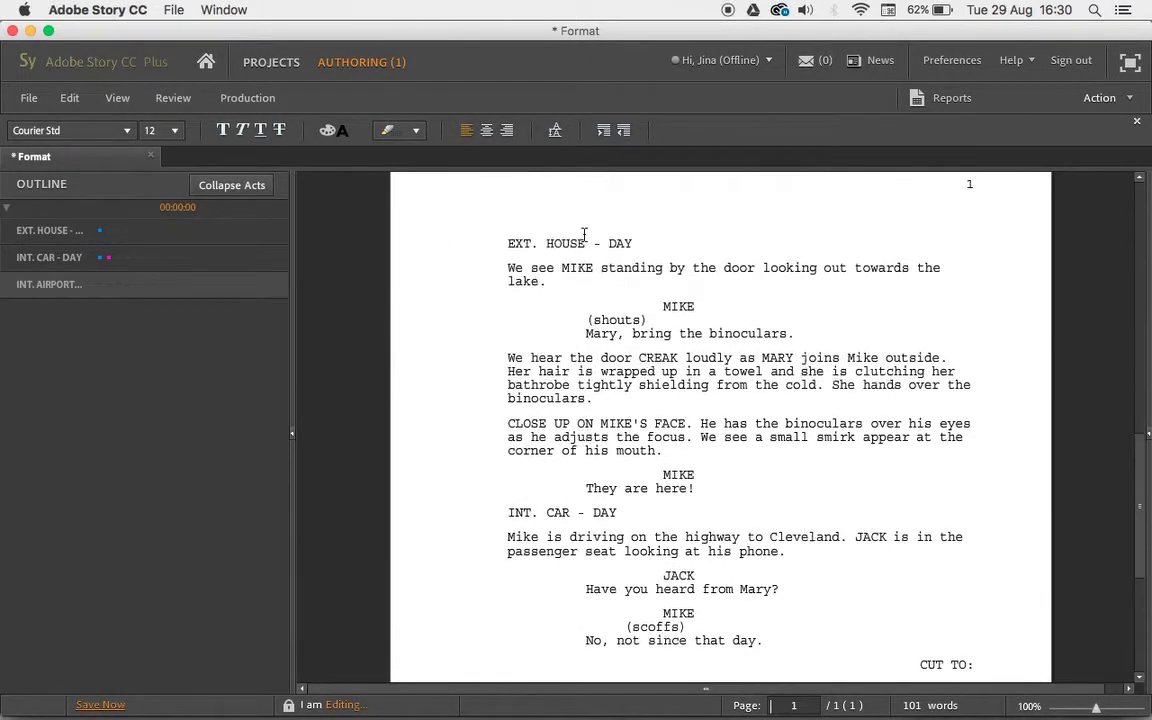
scroll(584, 236, "down", 2)
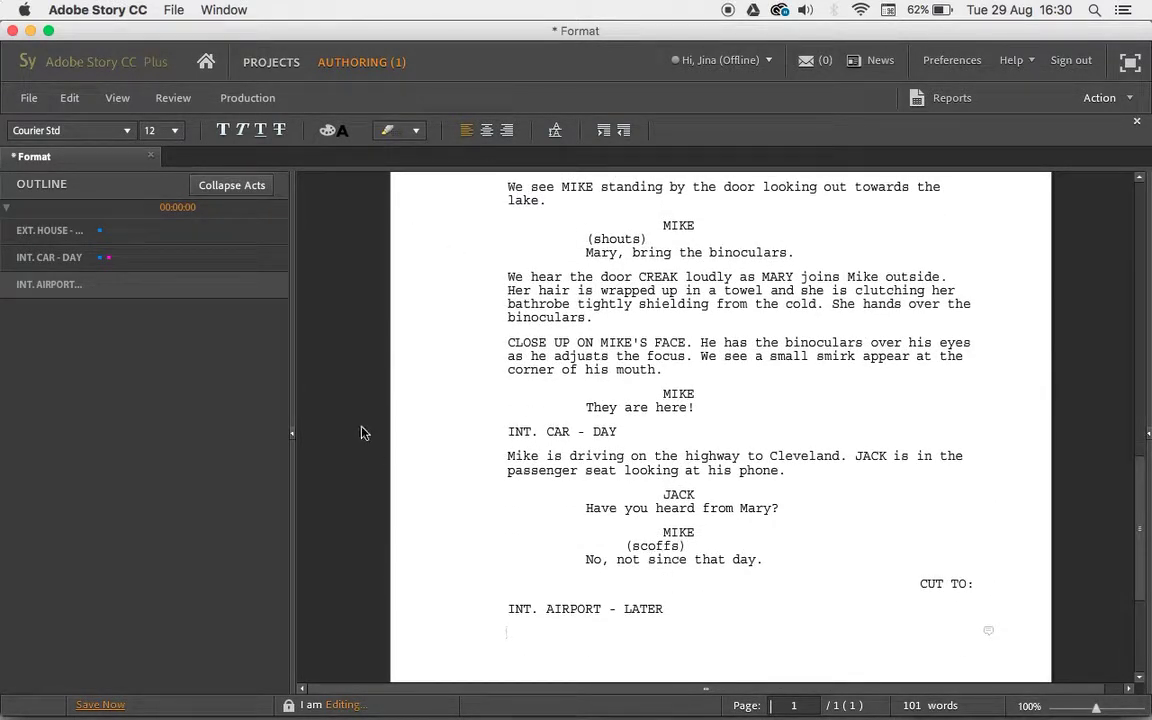
left_click(95, 232)
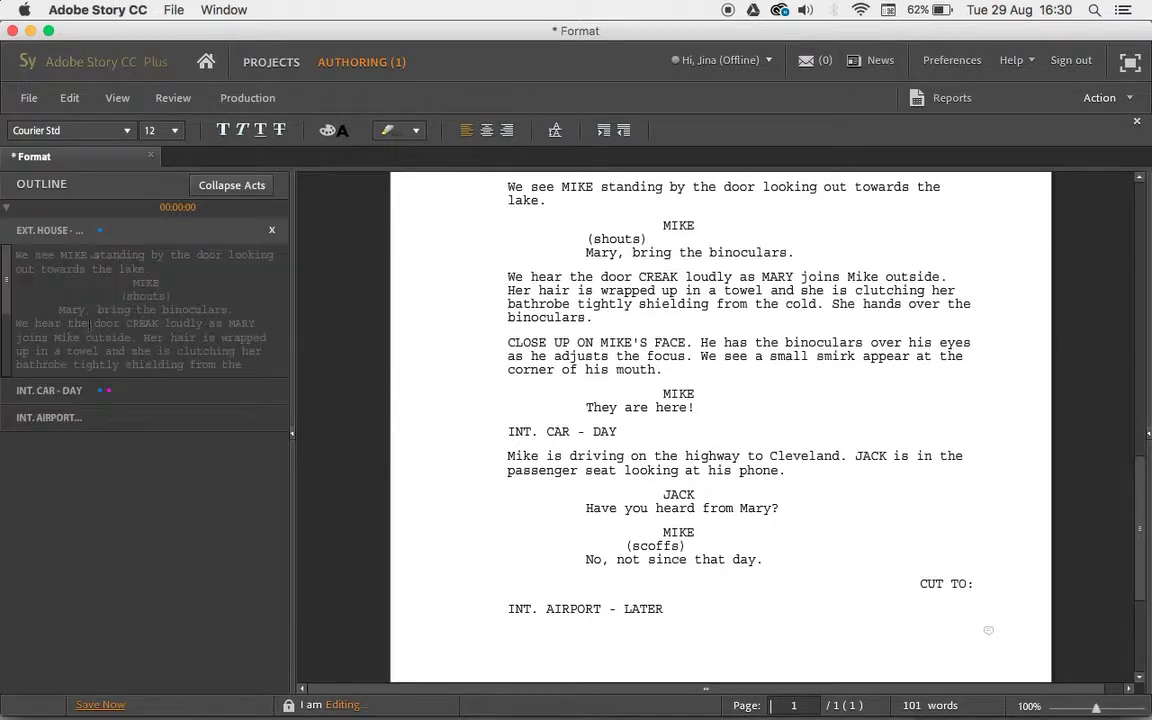
left_click(88, 391)
left_click(80, 550)
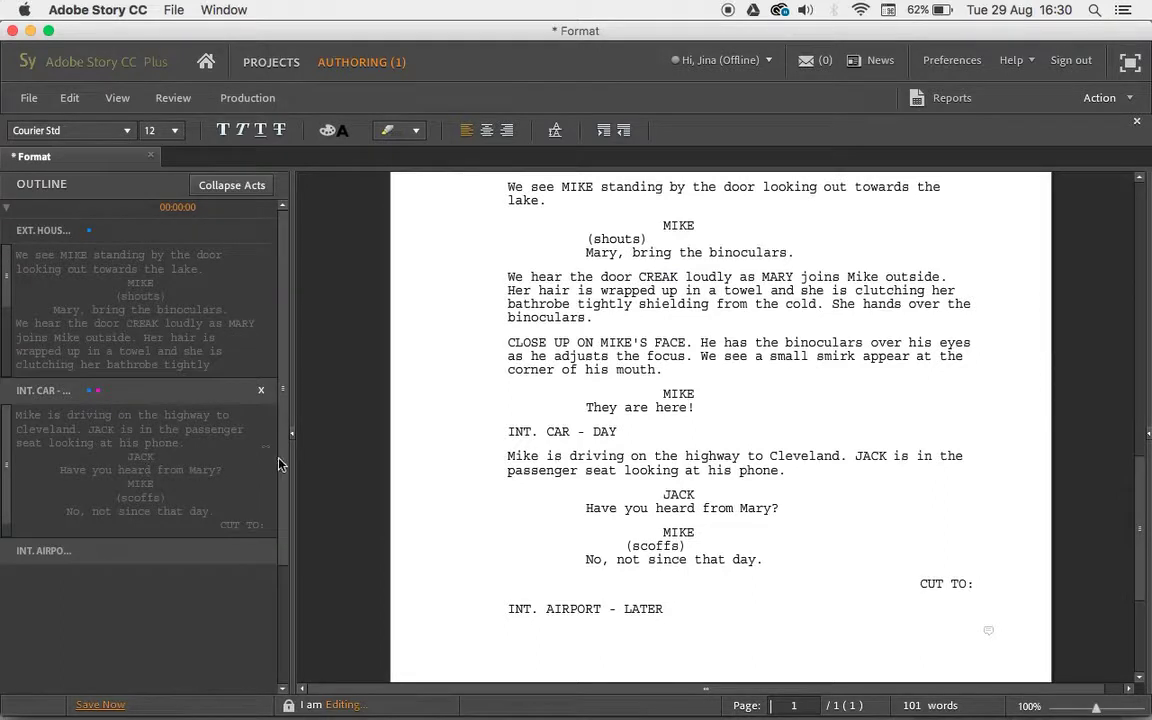
left_click(282, 373)
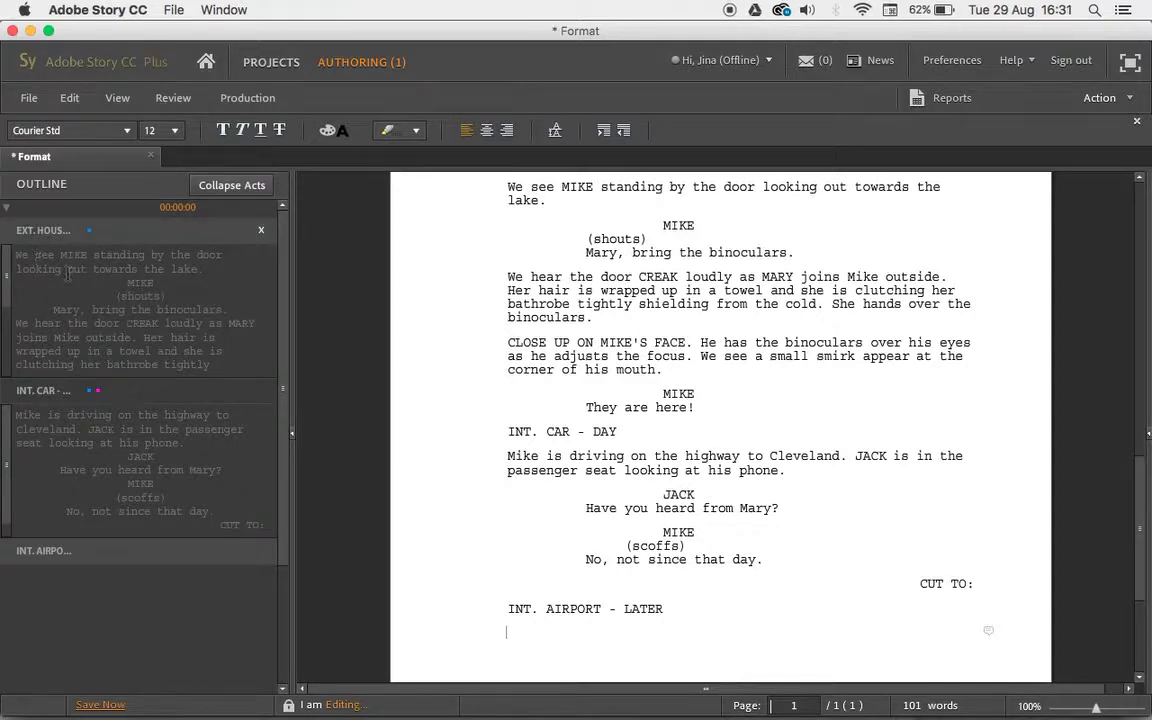
left_click_drag(8, 257, 12, 226)
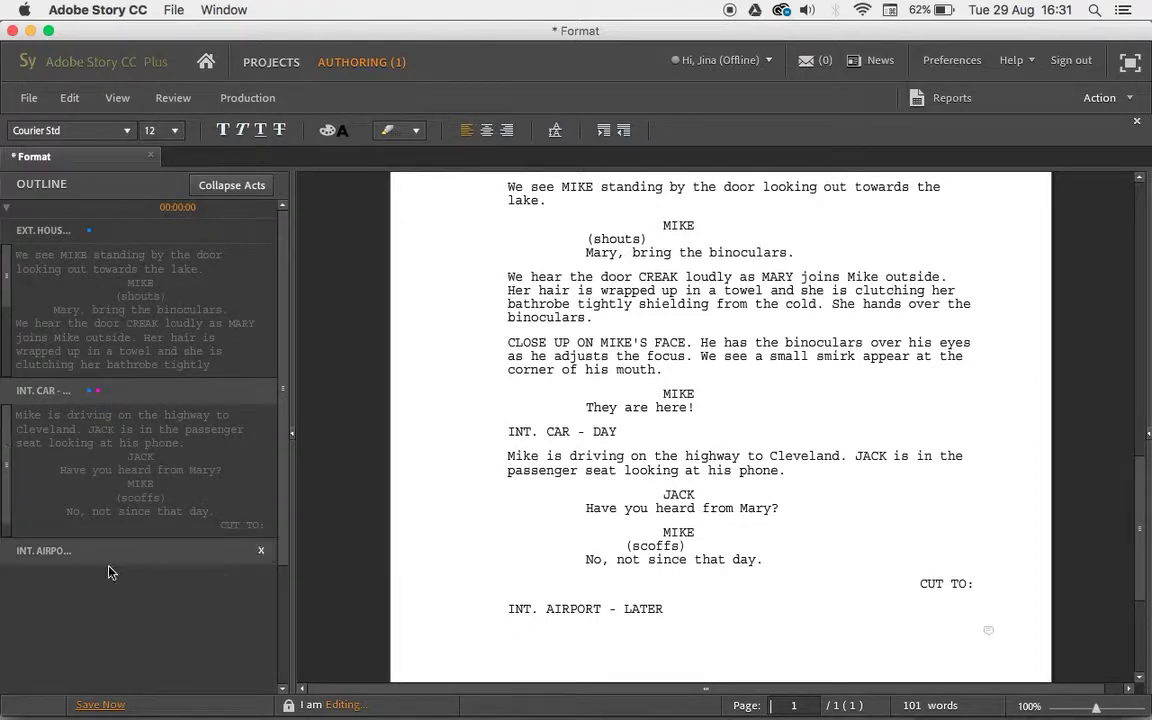
left_click(70, 230)
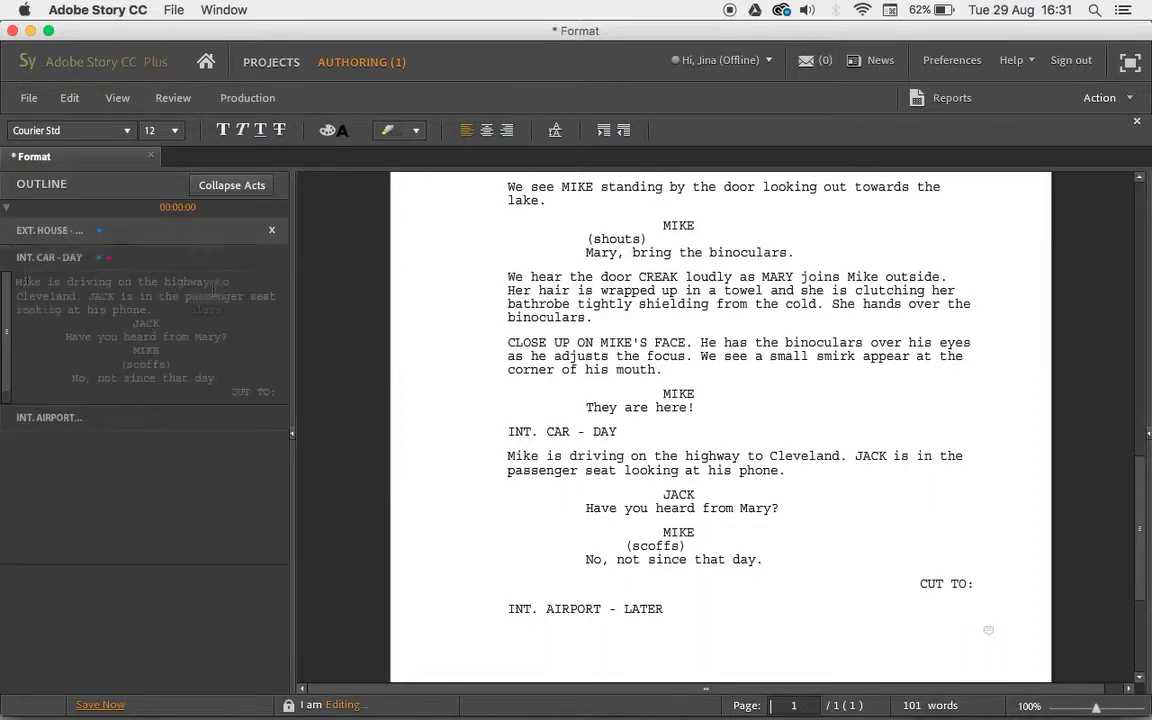
left_click(29, 238)
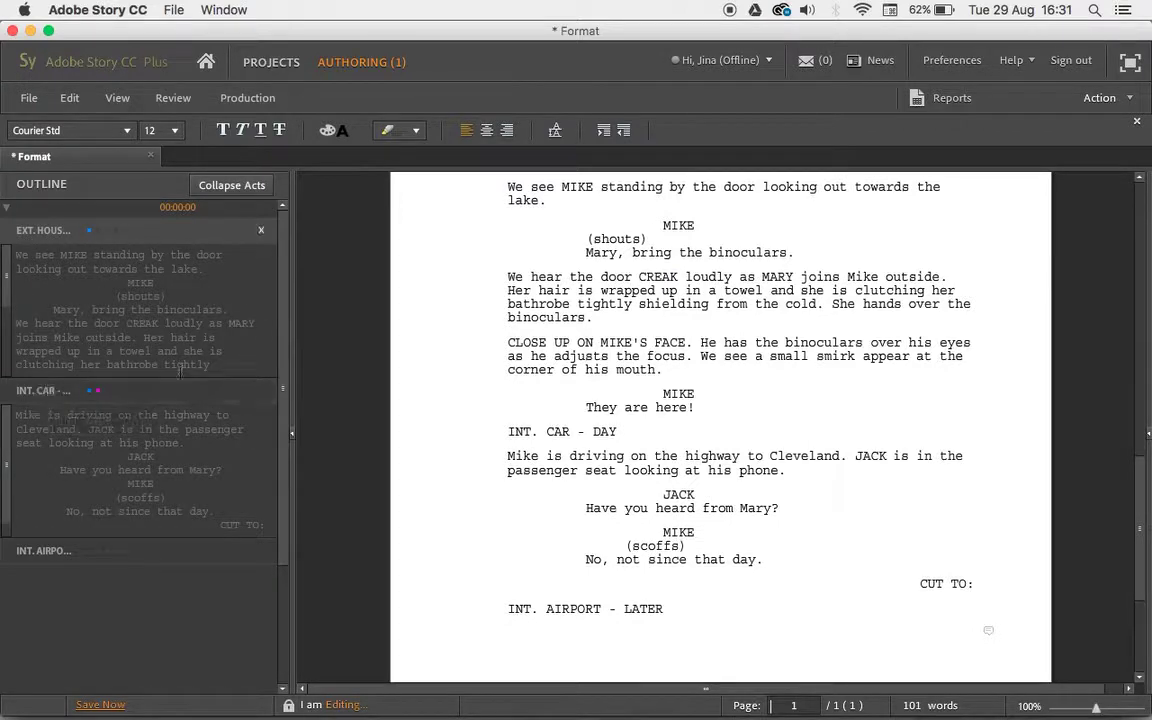
Step: Turn on scene numbering for the script
scroll(663, 455, "down", 3)
scroll(663, 455, "up", 10)
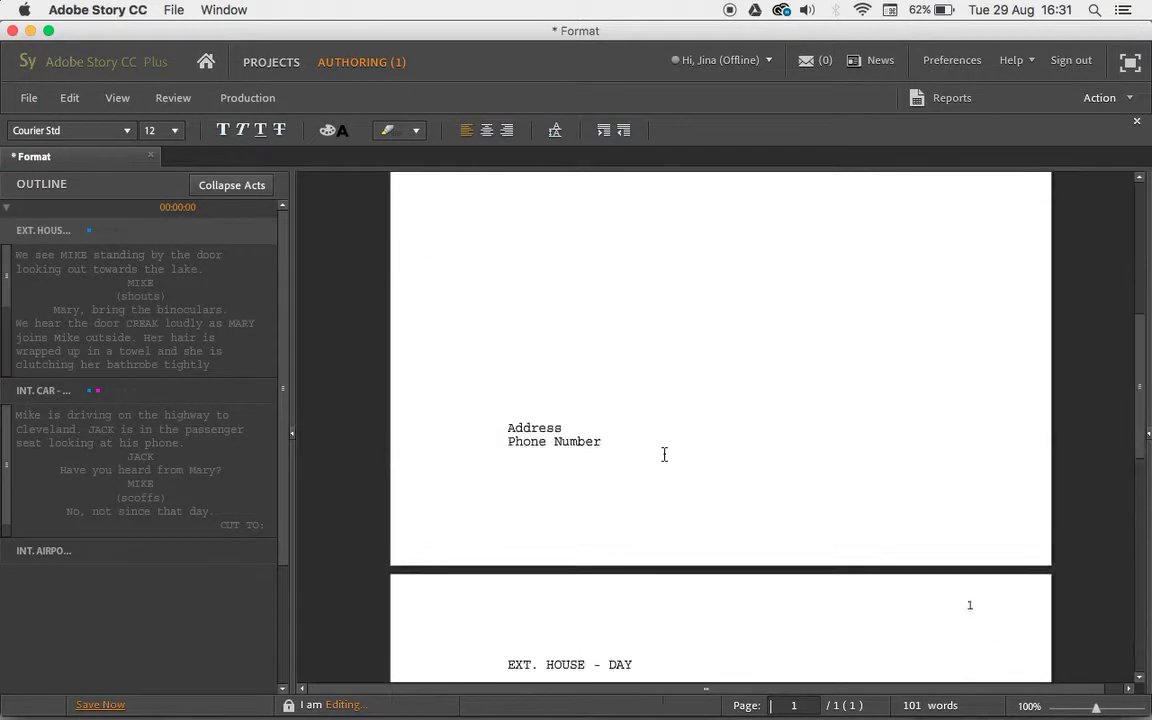
scroll(432, 278, "up", 4)
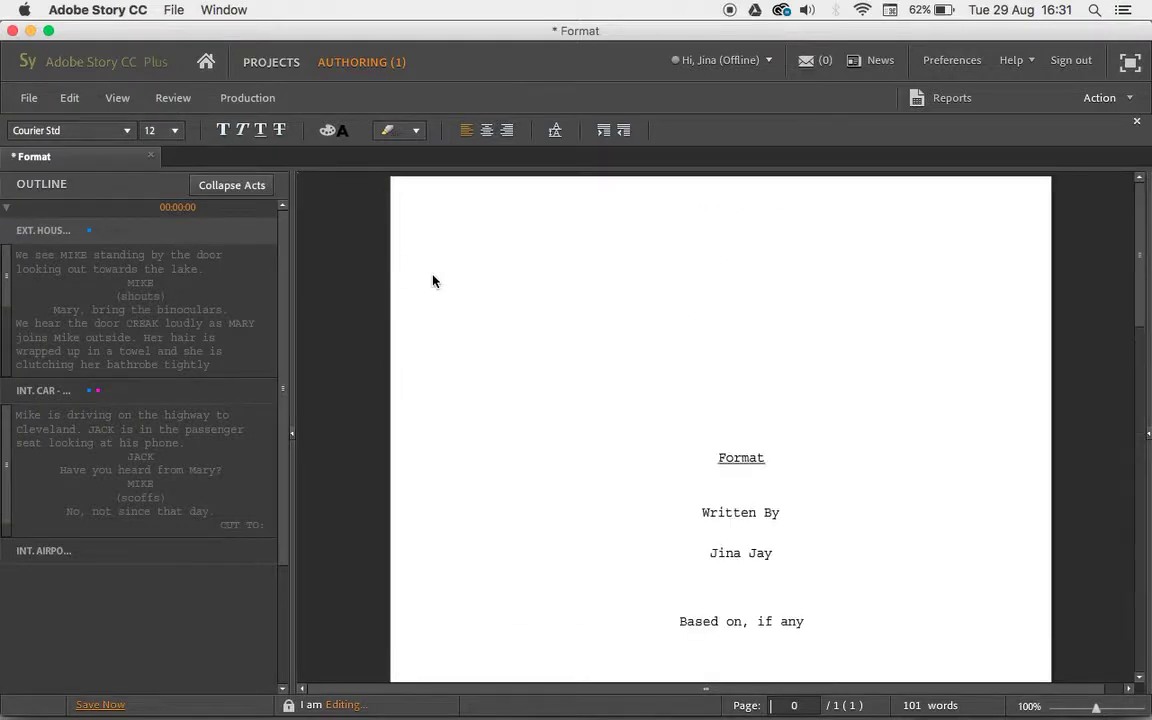
scroll(432, 278, "down", 6)
scroll(425, 275, "down", 5)
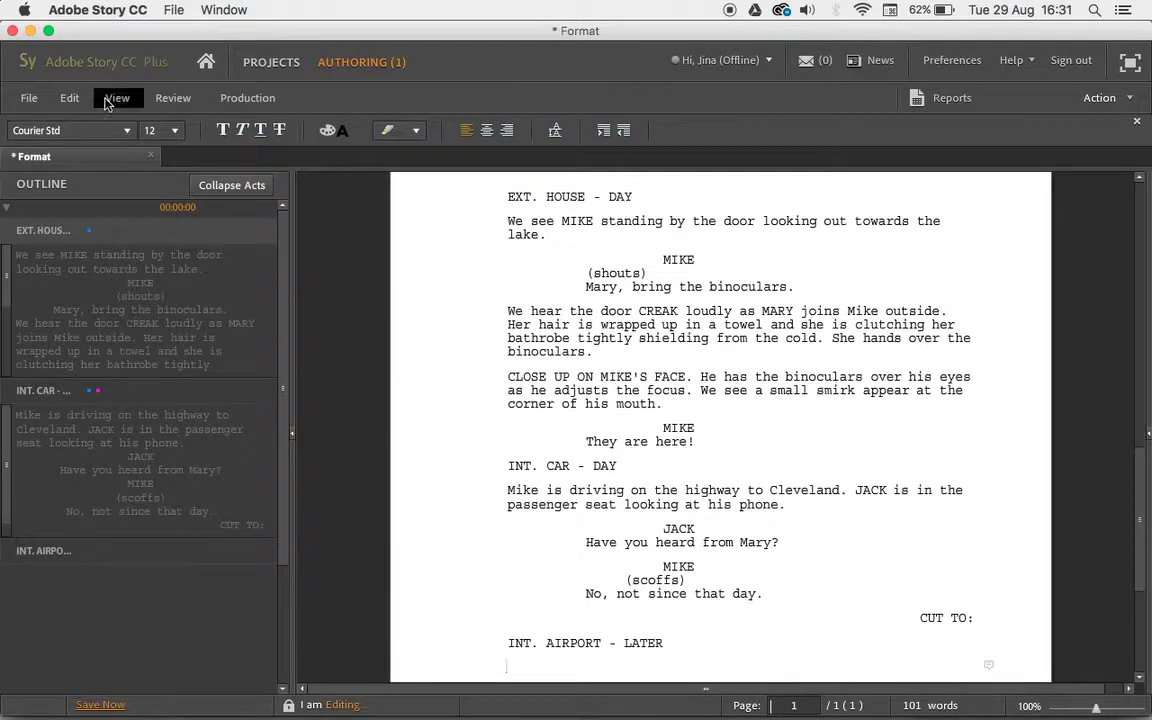
left_click(187, 100)
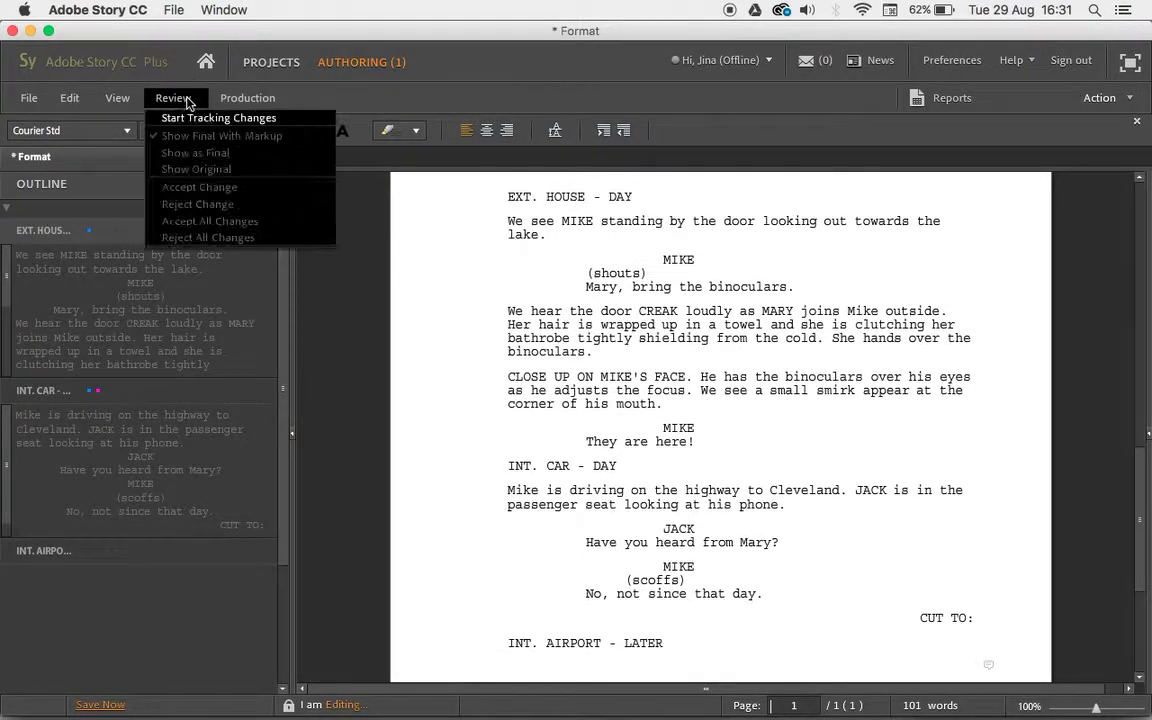
left_click(121, 98)
left_click(127, 100)
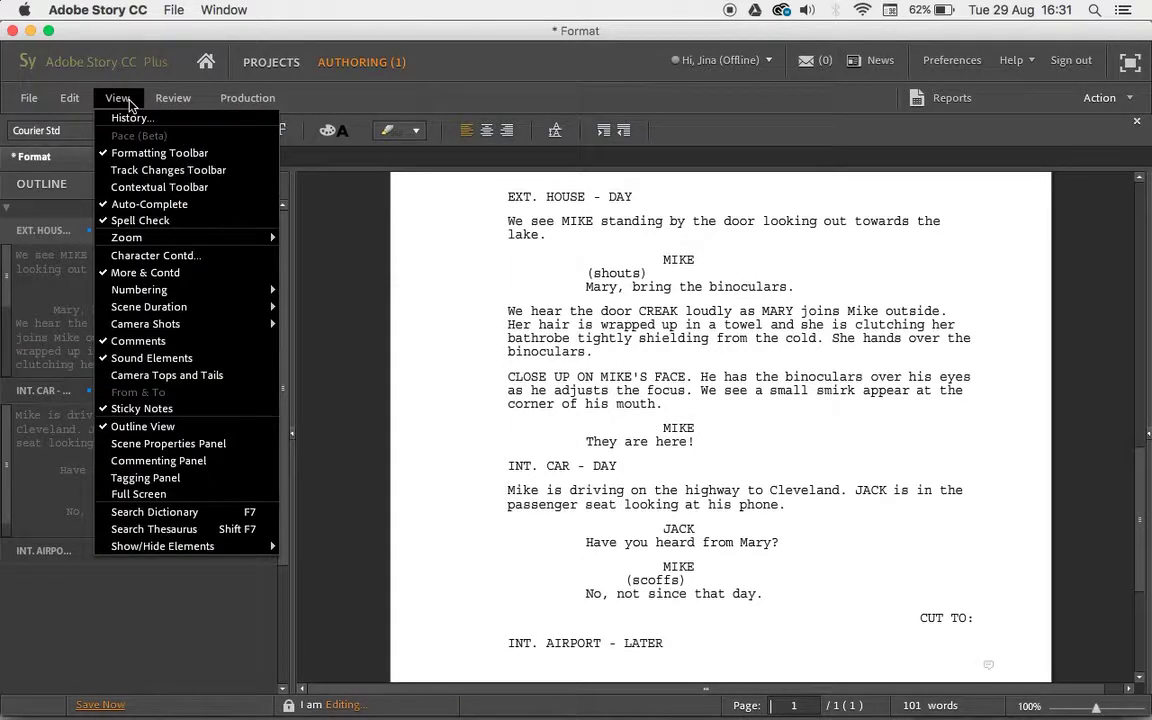
mouse_move(184, 291)
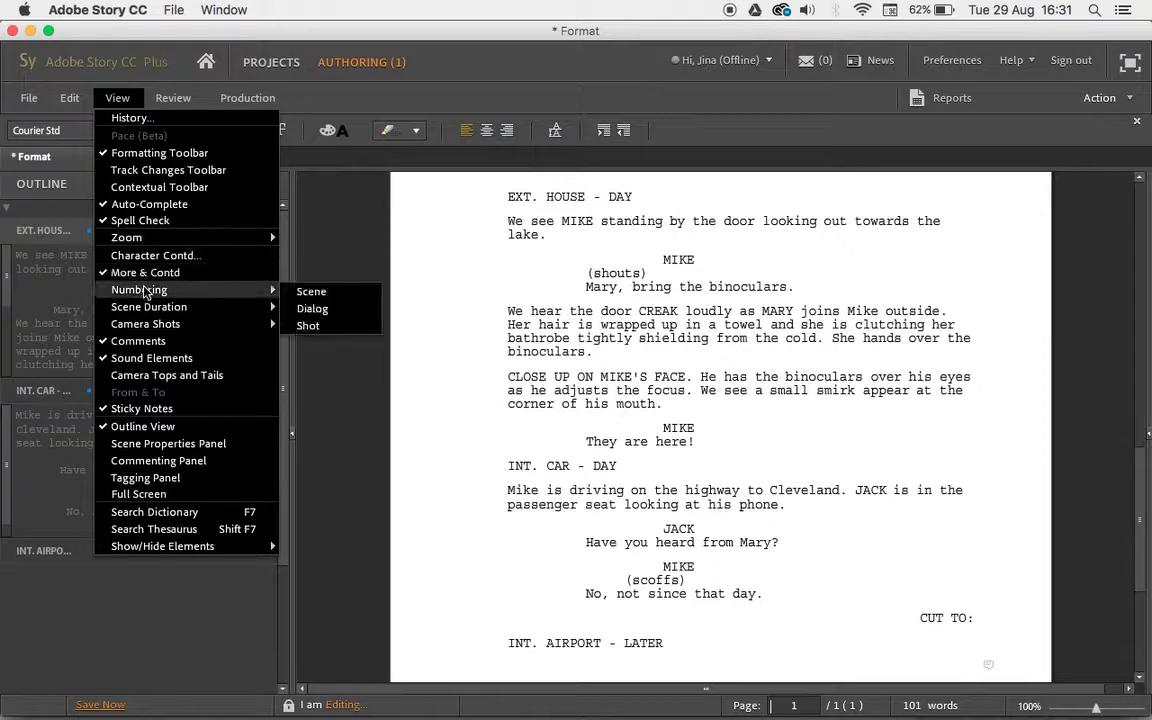
left_click(311, 292)
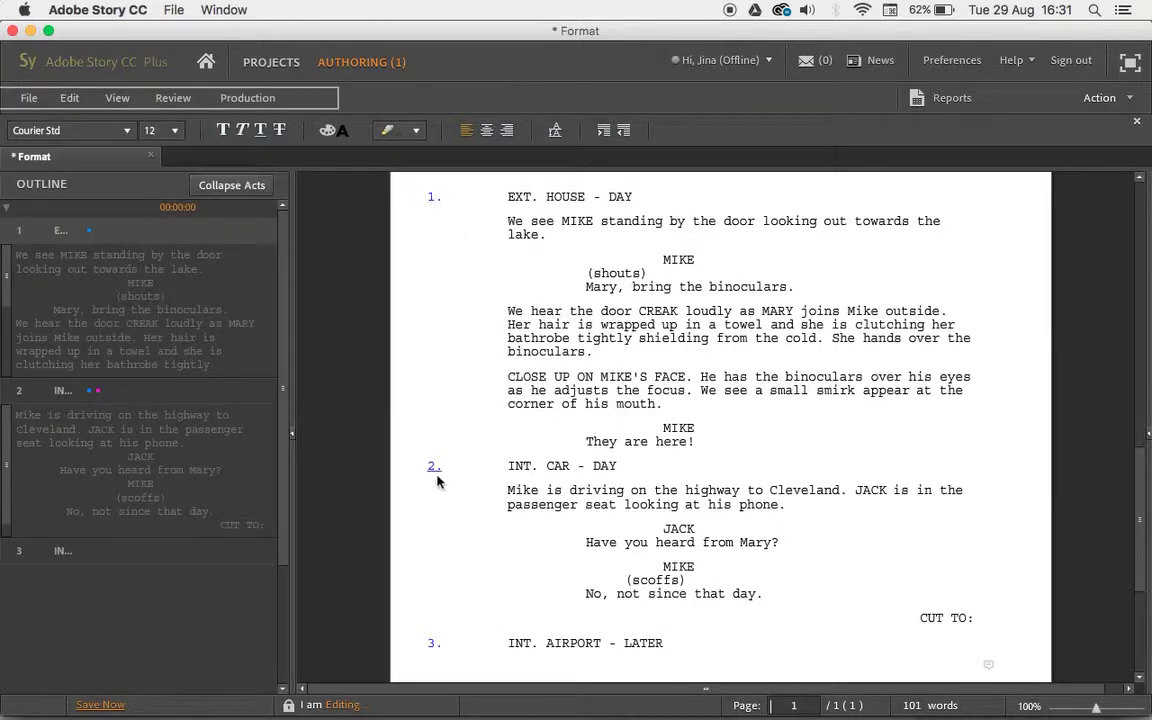
Step: Turn scene numbering back off
left_click(118, 98)
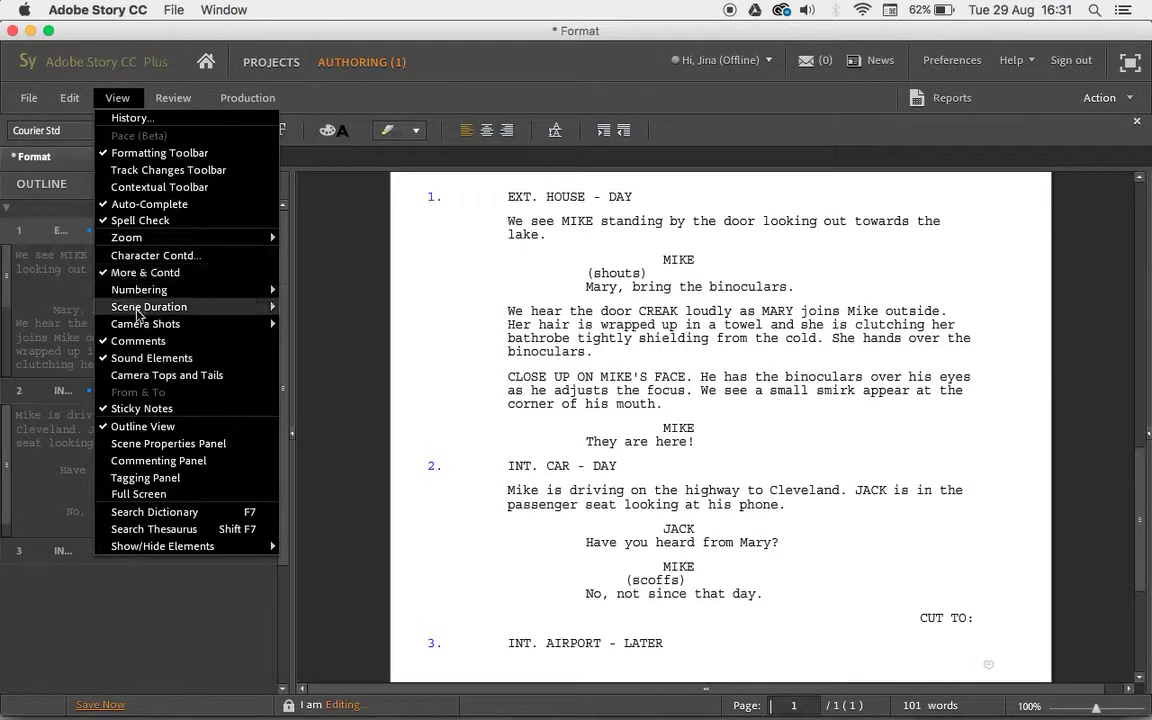
mouse_move(141, 292)
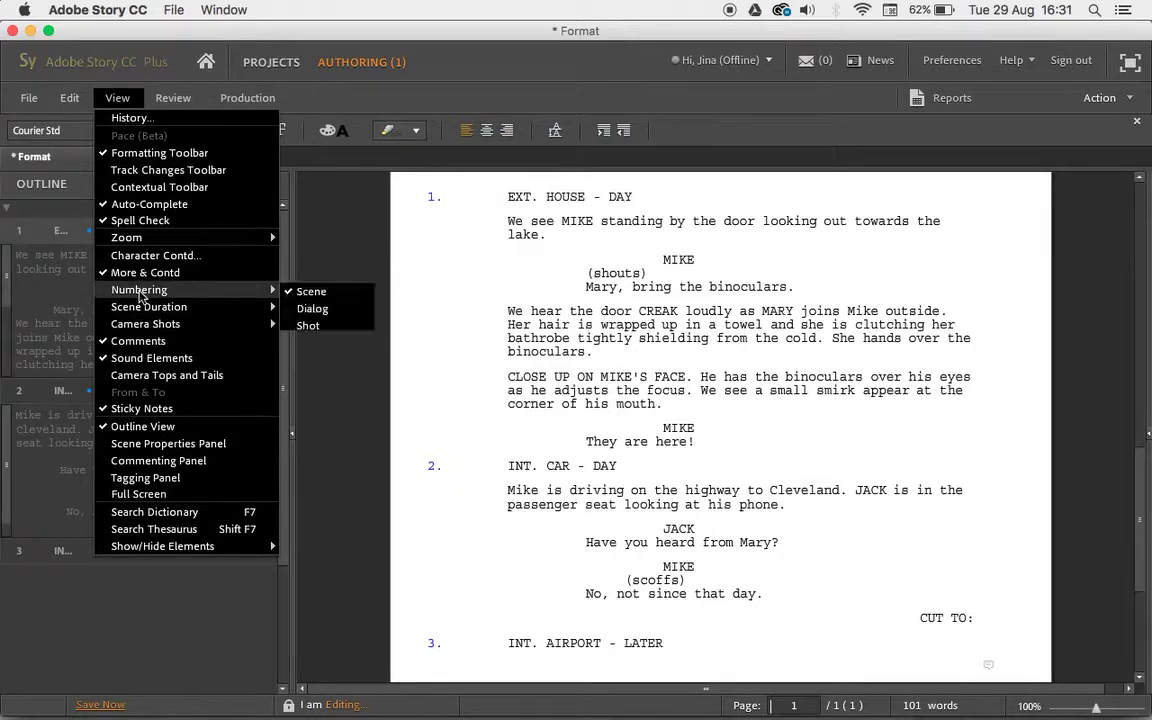
left_click(312, 292)
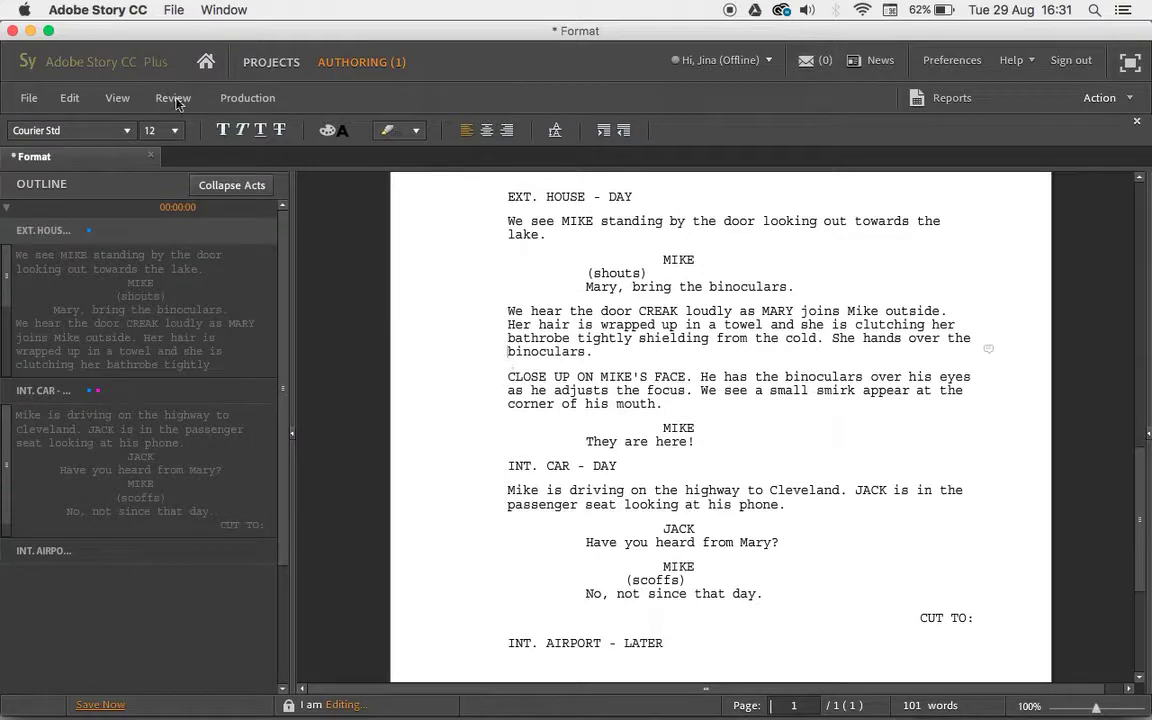
Step: Export the script to Adobe PDF format with comments left out
left_click(29, 97)
mouse_move(83, 246)
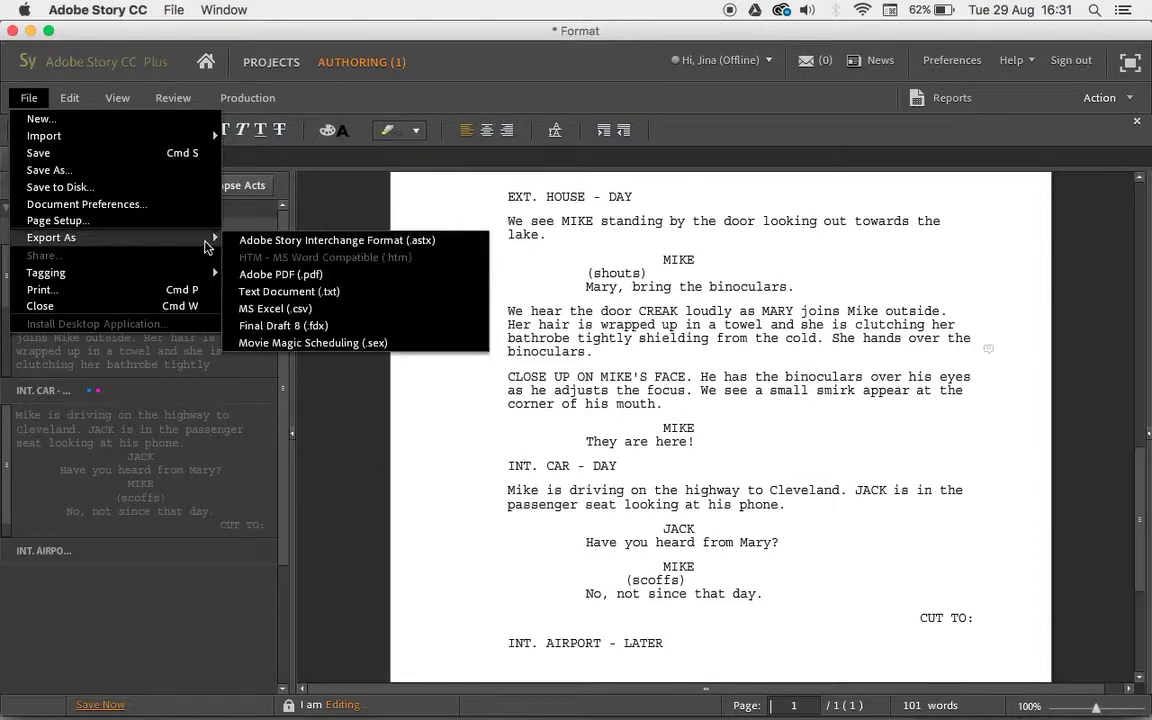
left_click(287, 275)
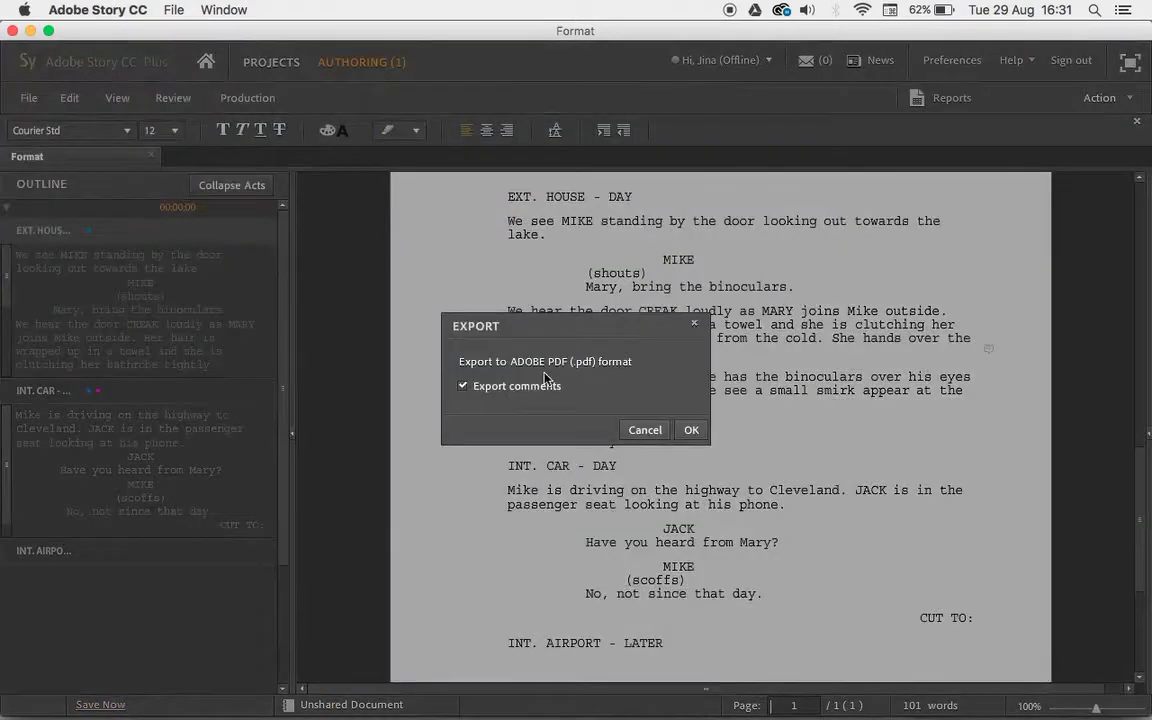
left_click(464, 387)
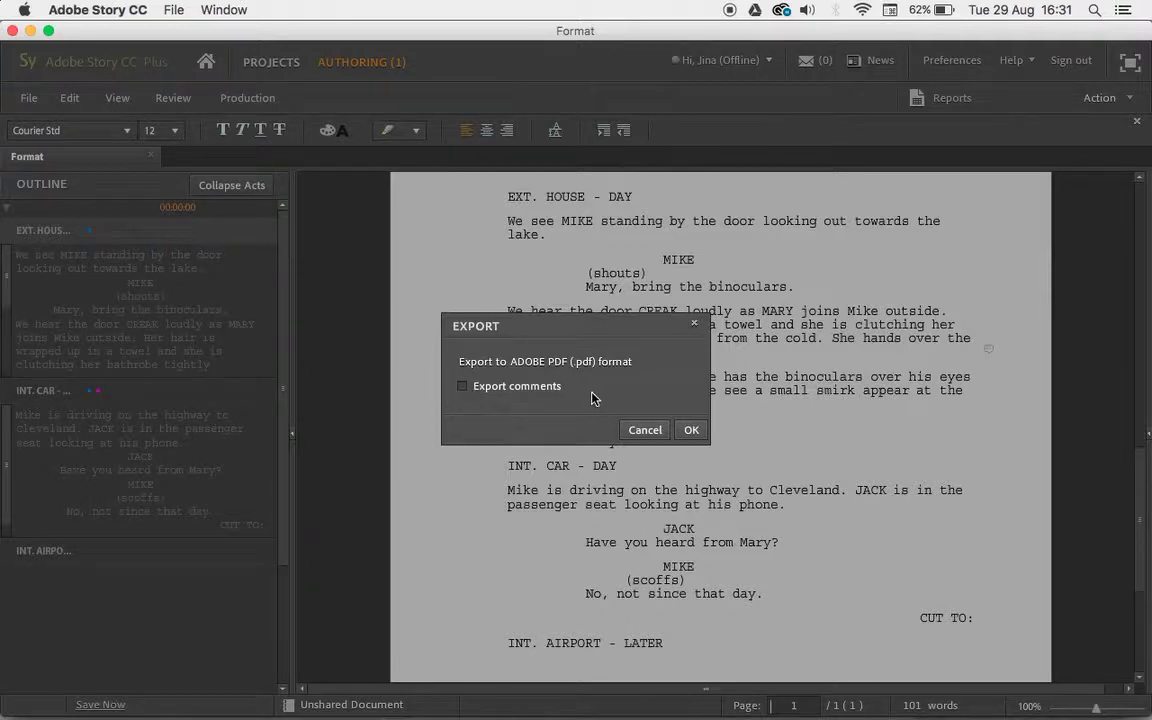
left_click(692, 430)
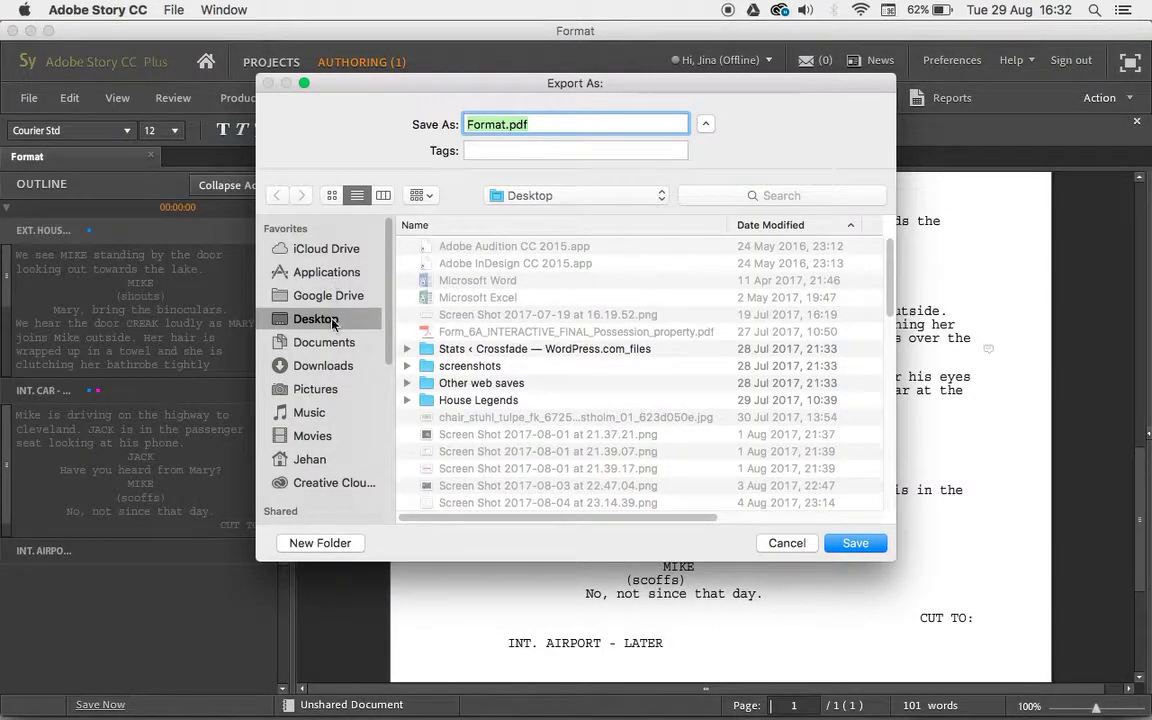
Step: Name the exported file Format2.pdf and save it to the Desktop
left_click(469, 124)
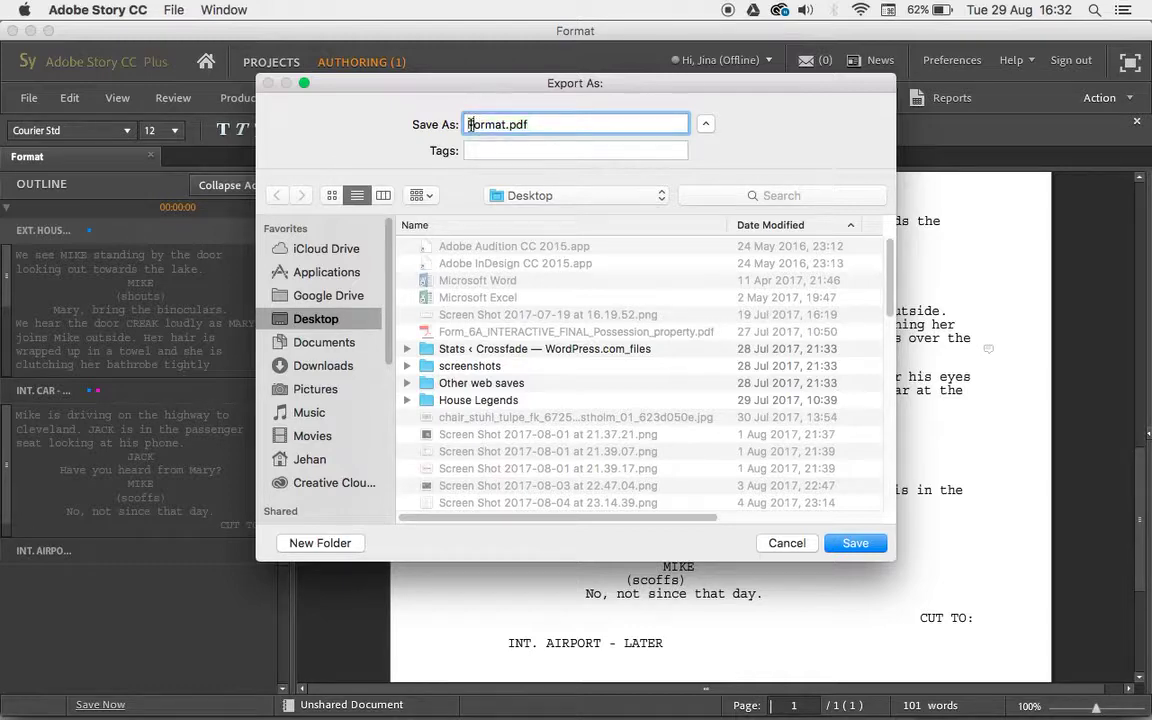
left_click(505, 124)
type("2")
left_click(855, 543)
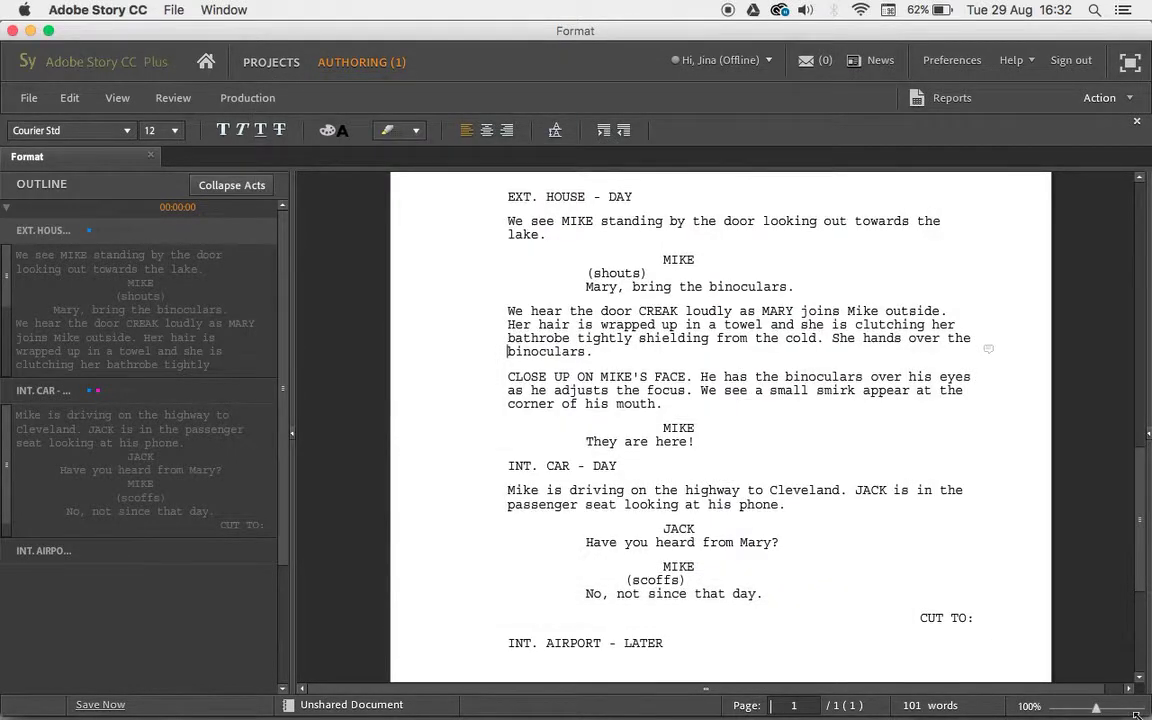
Step: Show the desktop and open the exported Format2.pdf in Acrobat Pro DC
key("F11")
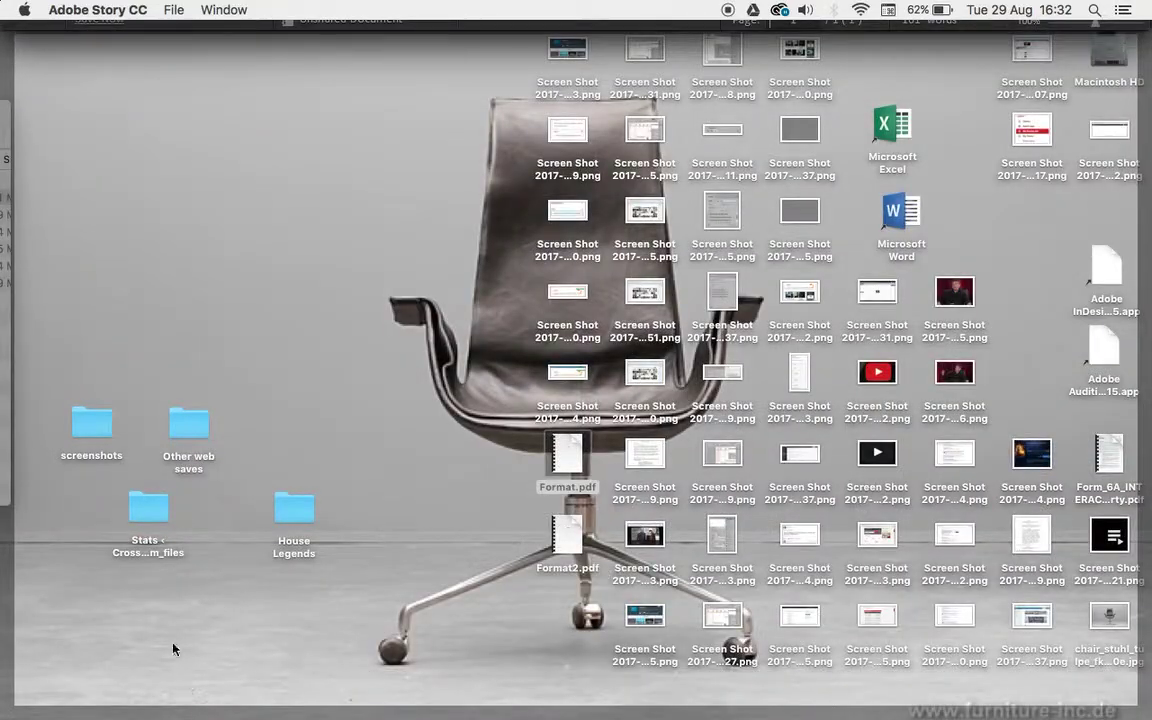
left_click(3, 627)
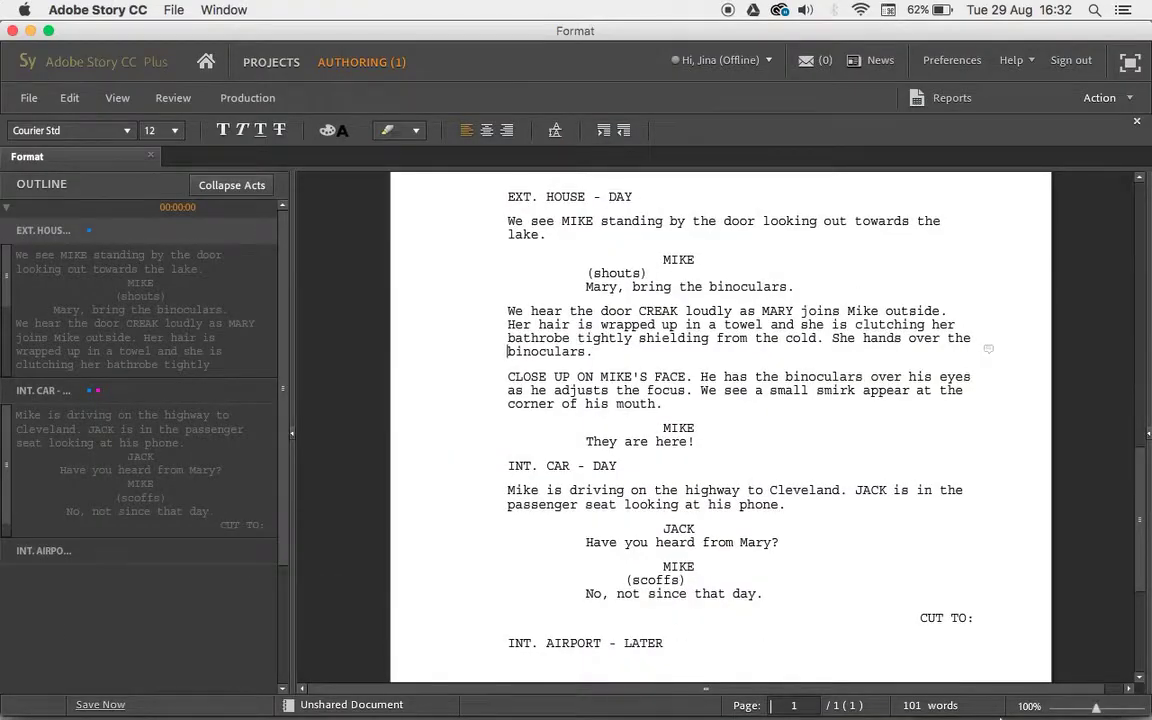
key("F11")
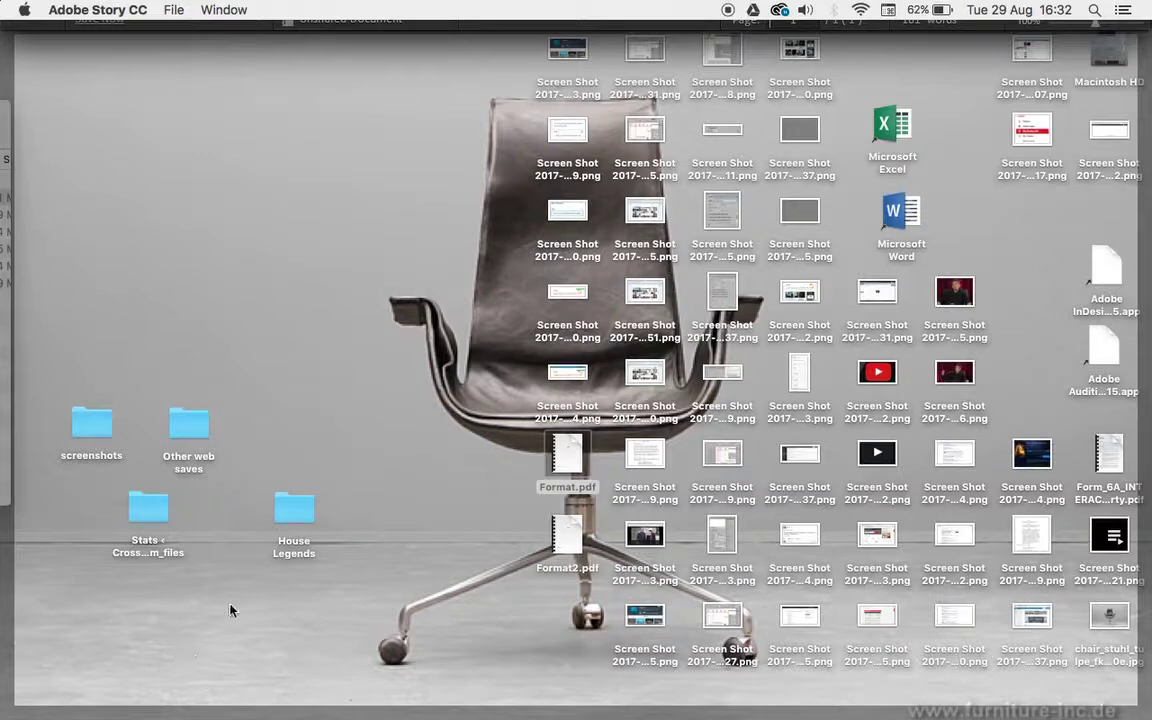
double_click(588, 537)
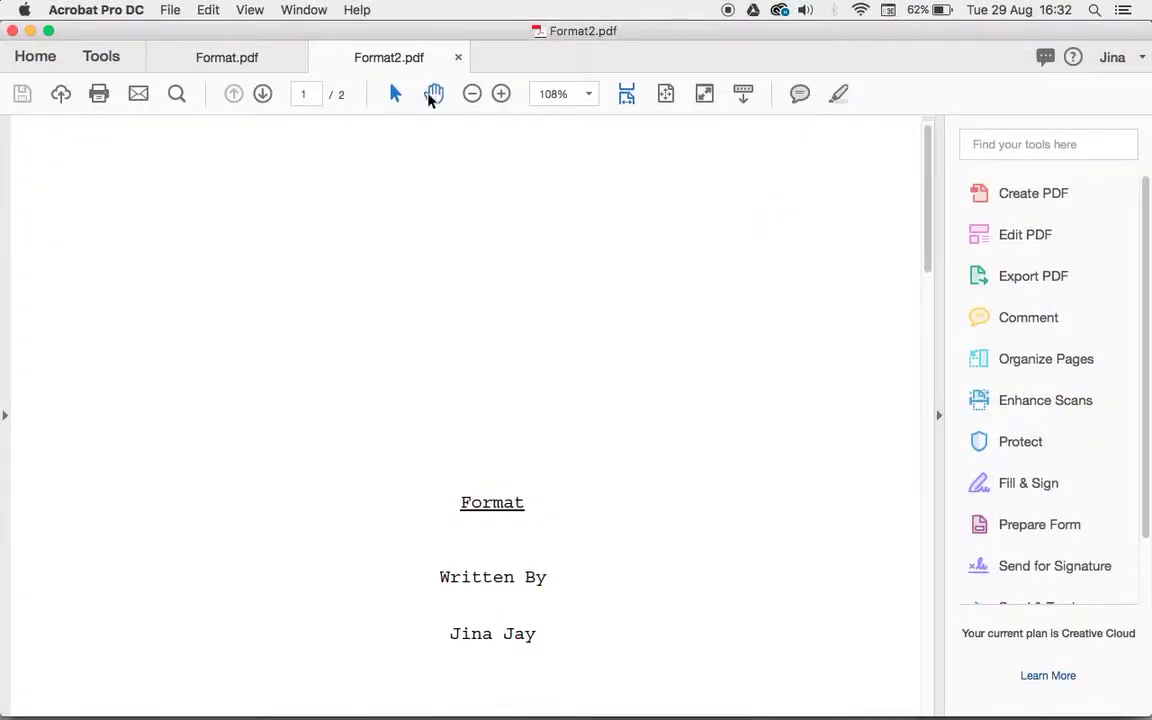
Step: Examine the title page and script page of Format2.pdf at 66.7% zoom, and close the PDF window
left_click(471, 94)
left_click(468, 94)
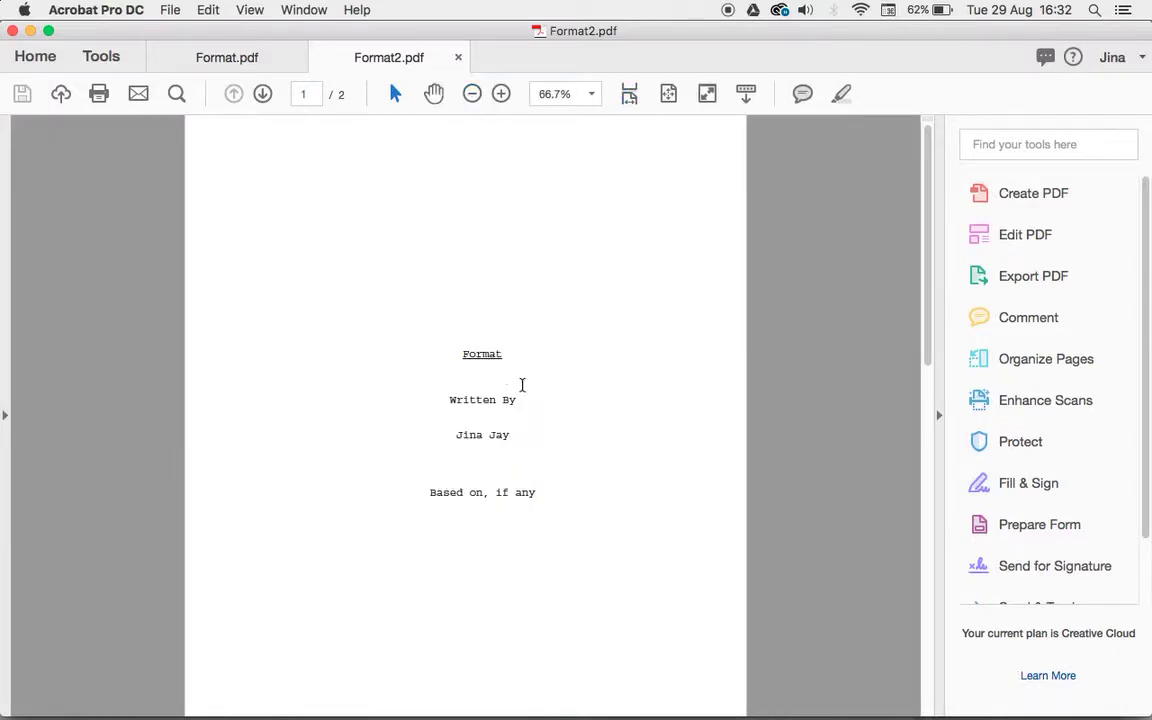
scroll(522, 388, "down", 10)
scroll(378, 429, "up", 15)
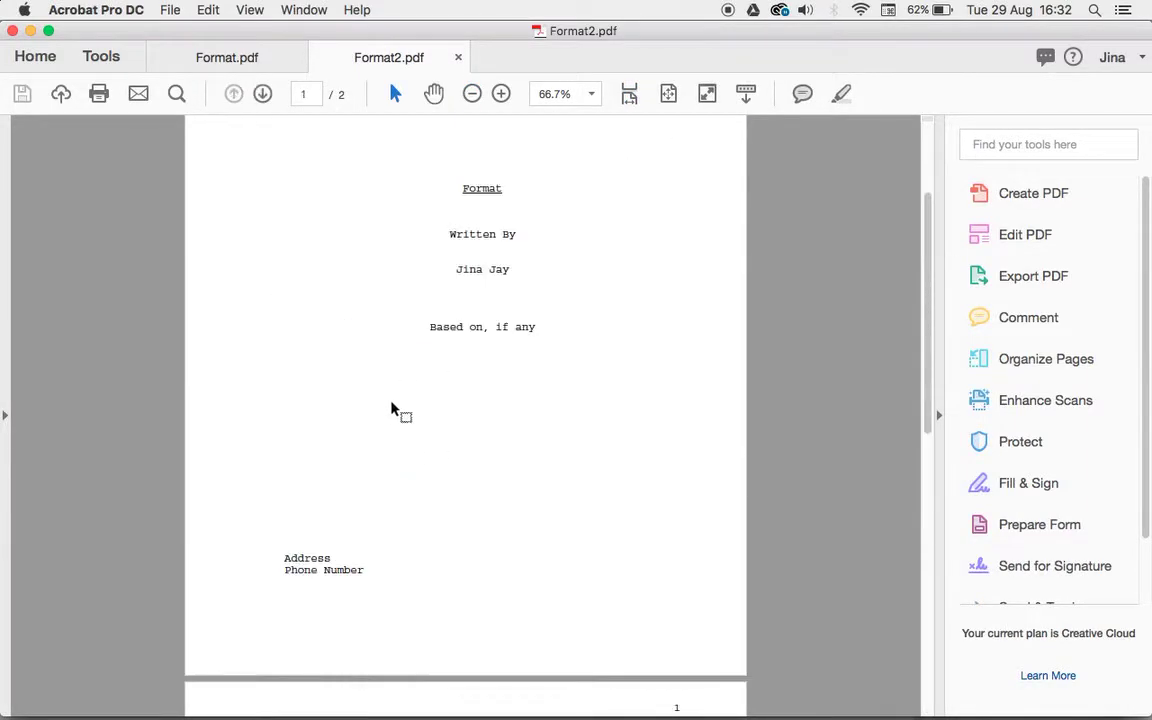
scroll(458, 380, "down", 10)
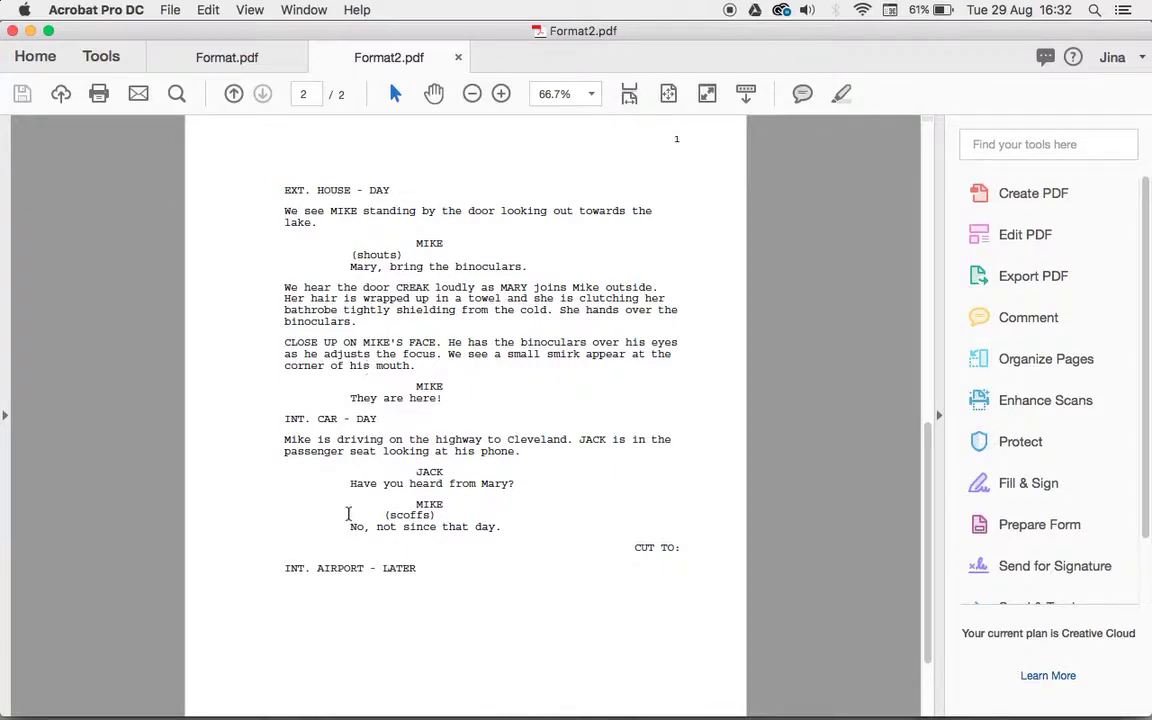
left_click(12, 31)
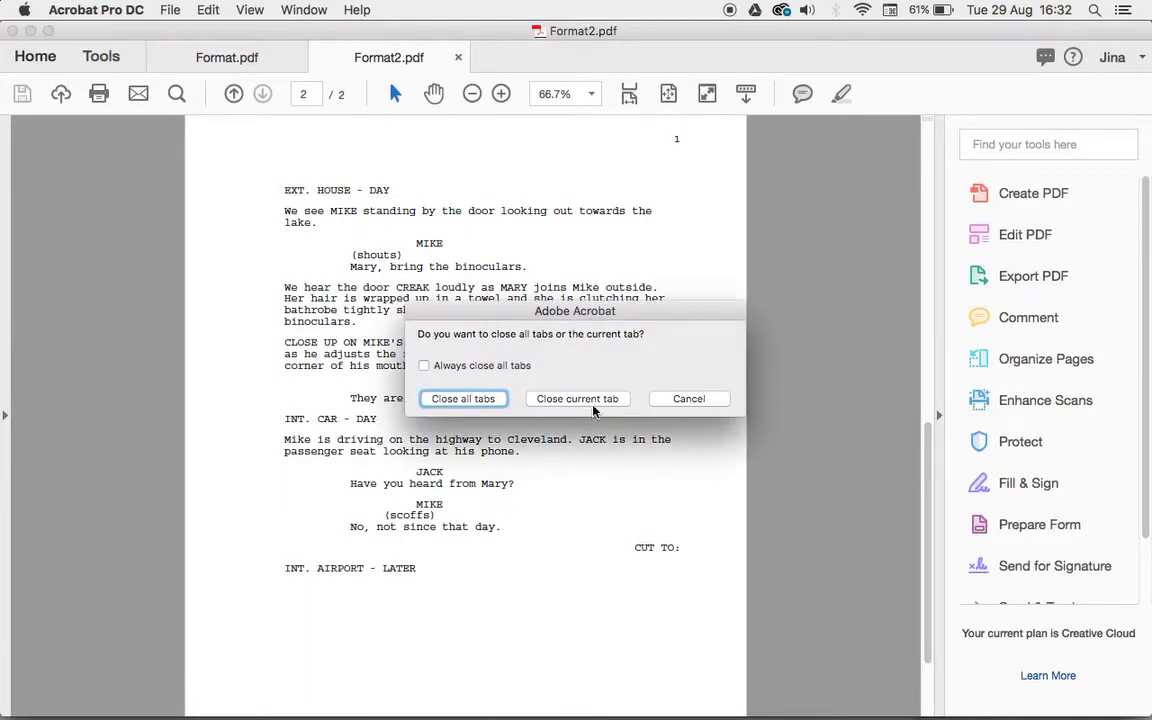